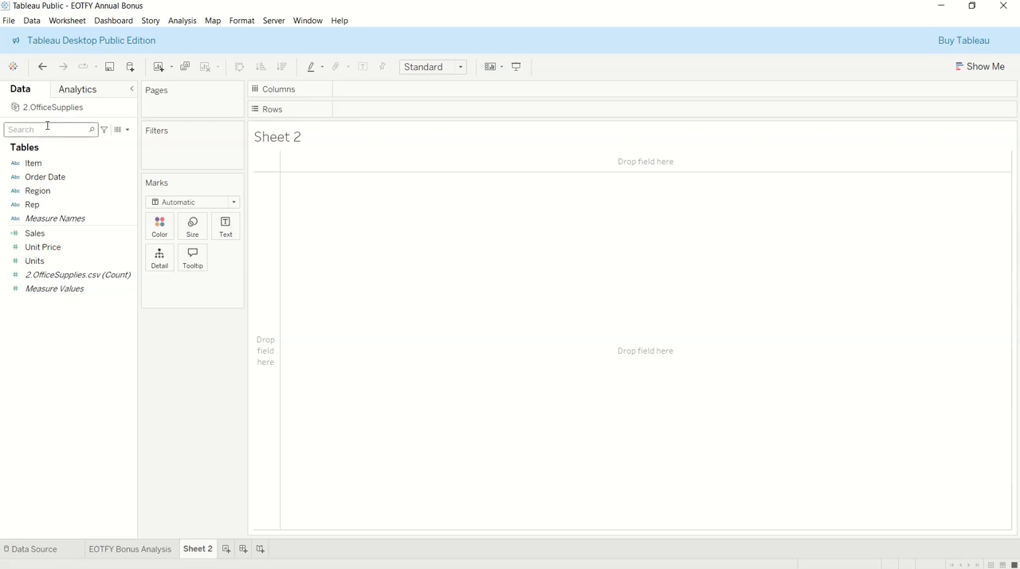
Examine the 2.OfficeSupplies source data column by column, from Item and Order Date through Unit Price and Units.
{"action": "left_click", "coordinate": [119, 133]}
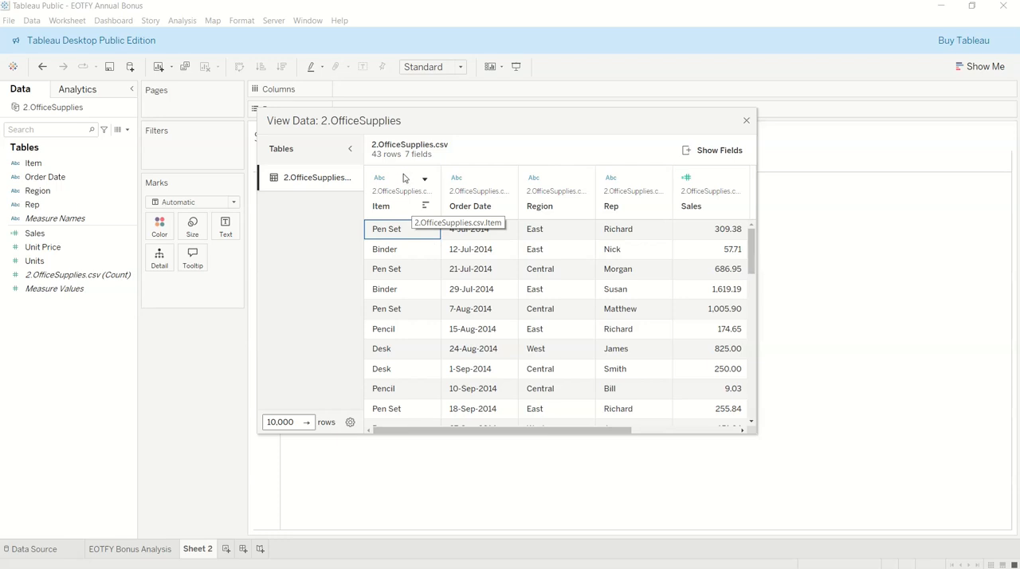
{"action": "left_click", "coordinate": [404, 179]}
{"action": "left_click", "coordinate": [488, 182]}
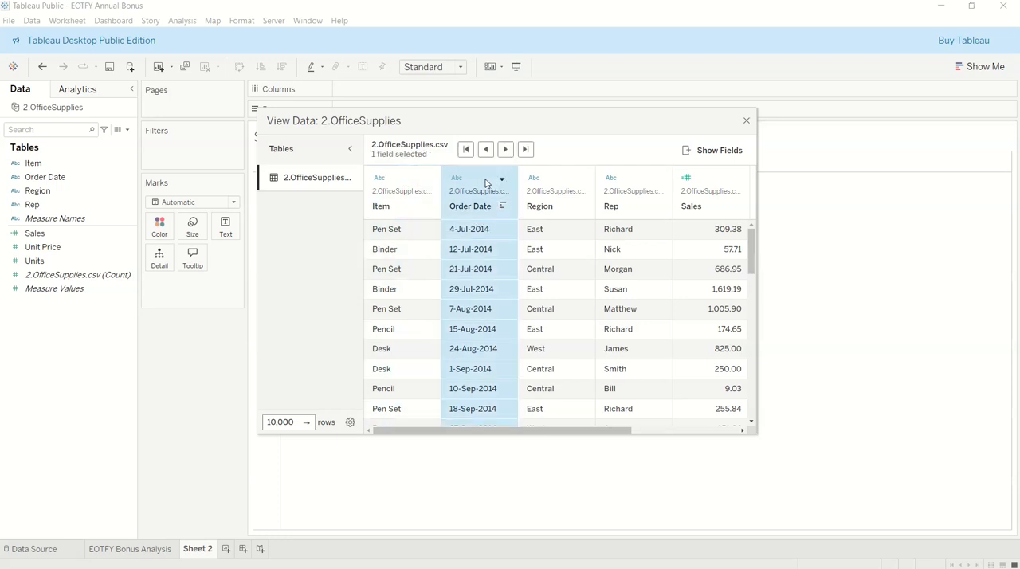
{"action": "left_click", "coordinate": [549, 182]}
{"action": "left_click", "coordinate": [628, 180]}
{"action": "left_click", "coordinate": [734, 179]}
{"action": "left_click", "coordinate": [713, 180]}
{"action": "left_click", "coordinate": [712, 177]}
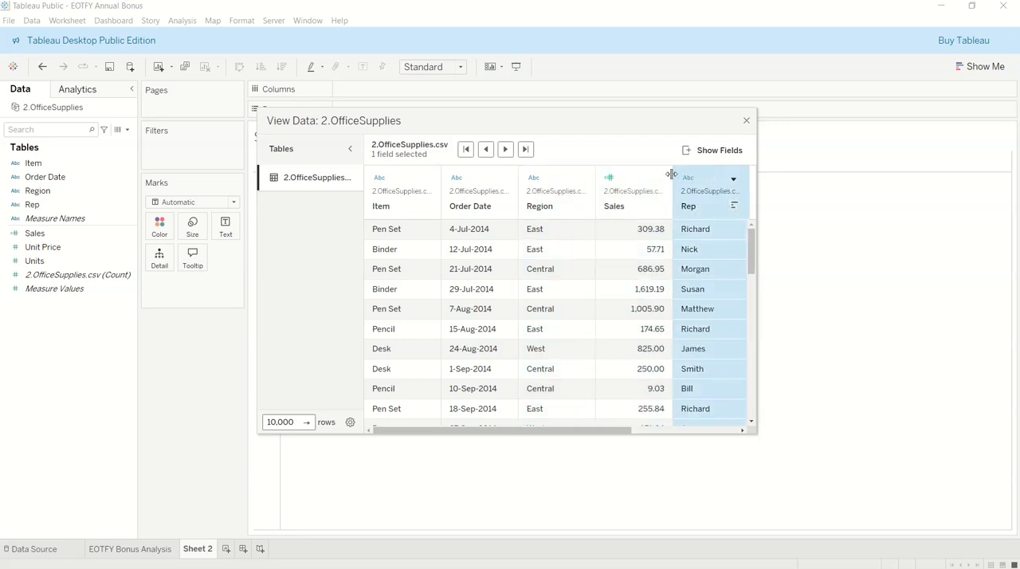
{"action": "left_click_drag", "start_coordinate": [608, 434], "coordinate": [714, 437]}
{"action": "left_click", "coordinate": [629, 190]}
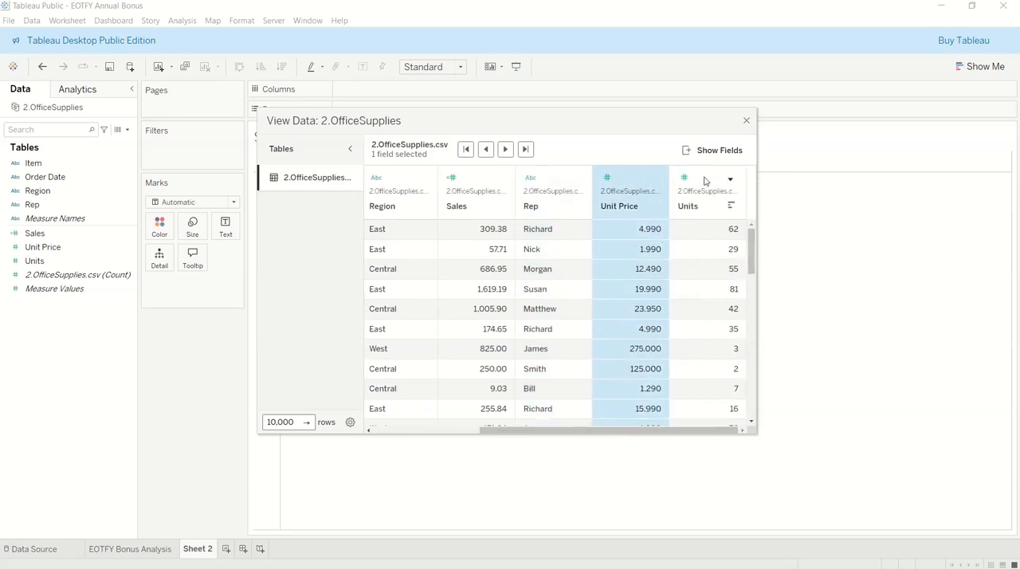
{"action": "left_click", "coordinate": [705, 180]}
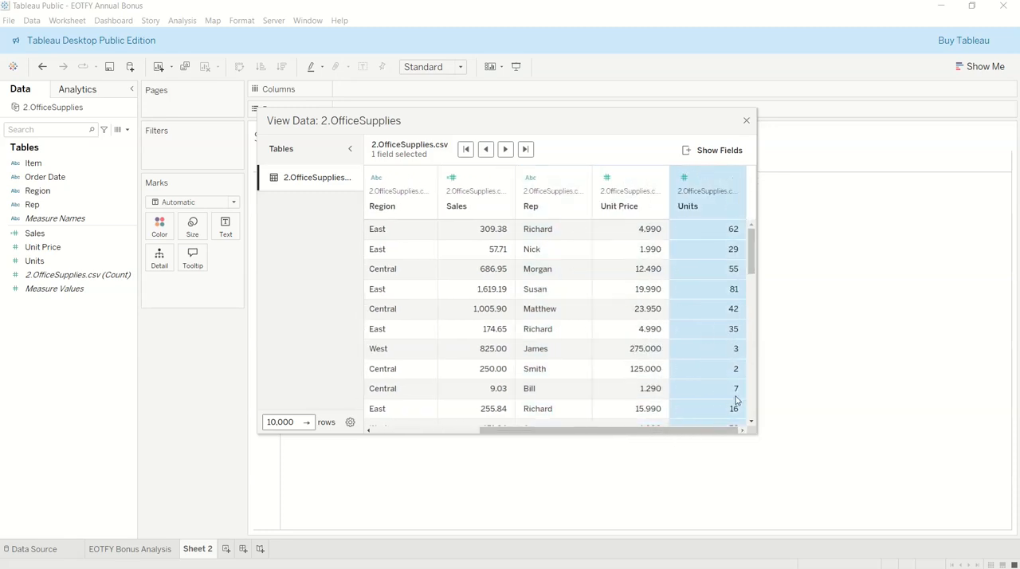
{"action": "left_click", "coordinate": [745, 122]}
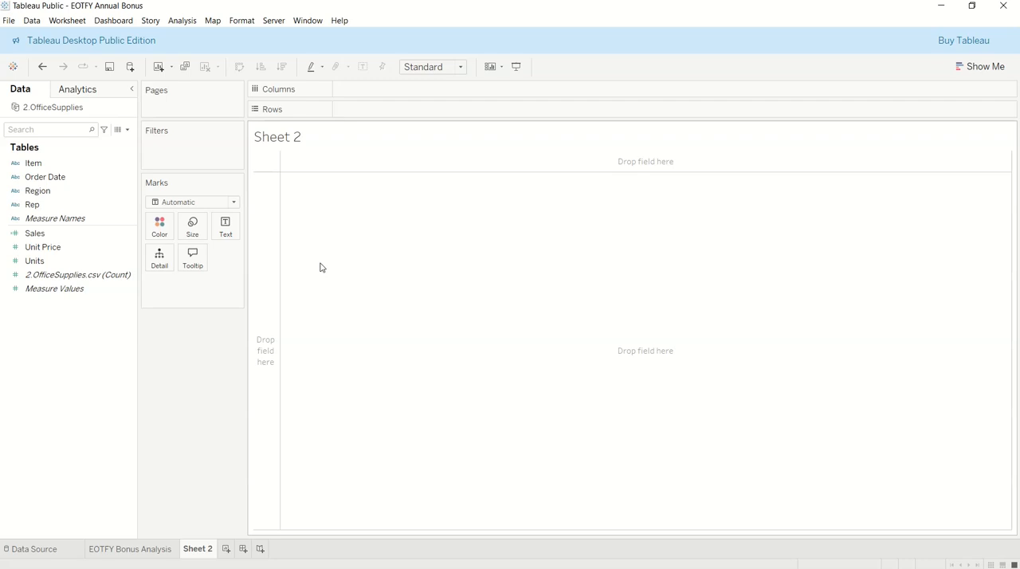
Rename the Sheet 2 worksheet as "Employee of the Month".
{"action": "double_click", "coordinate": [197, 550]}
{"action": "type", "text": "eMP"}
{"action": "key", "text": "BackSpace"}
{"action": "key", "text": "BackSpace"}
{"action": "key", "text": "BackSpace"}
{"action": "type", "text": "Employee of rh"}
{"action": "key", "text": "BackSpace"}
{"action": "key", "text": "BackSpace"}
{"action": "type", "text": "the Month"}
{"action": "key", "text": "Return"}
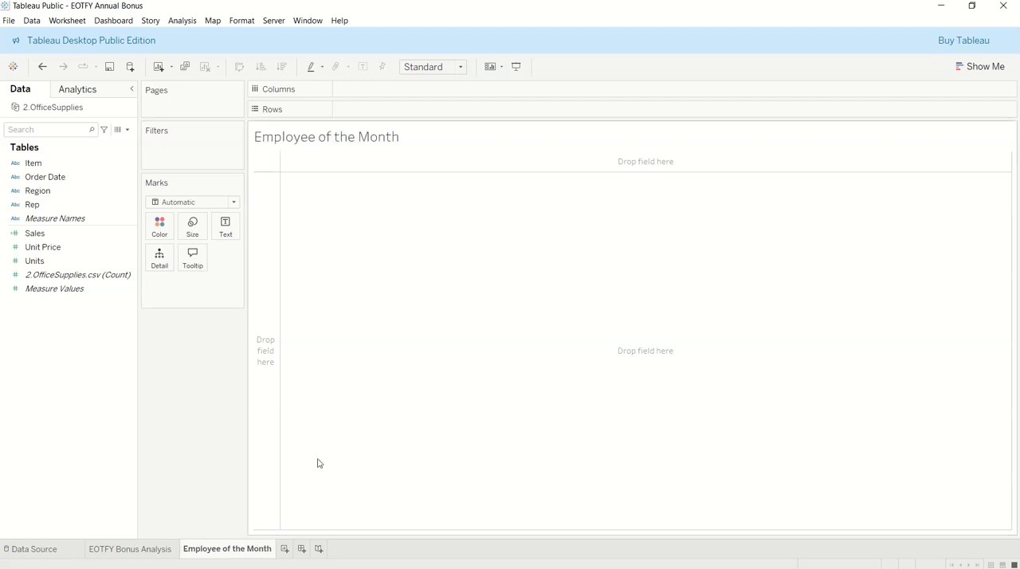
Make the worksheet title bold.
{"action": "double_click", "coordinate": [340, 142]}
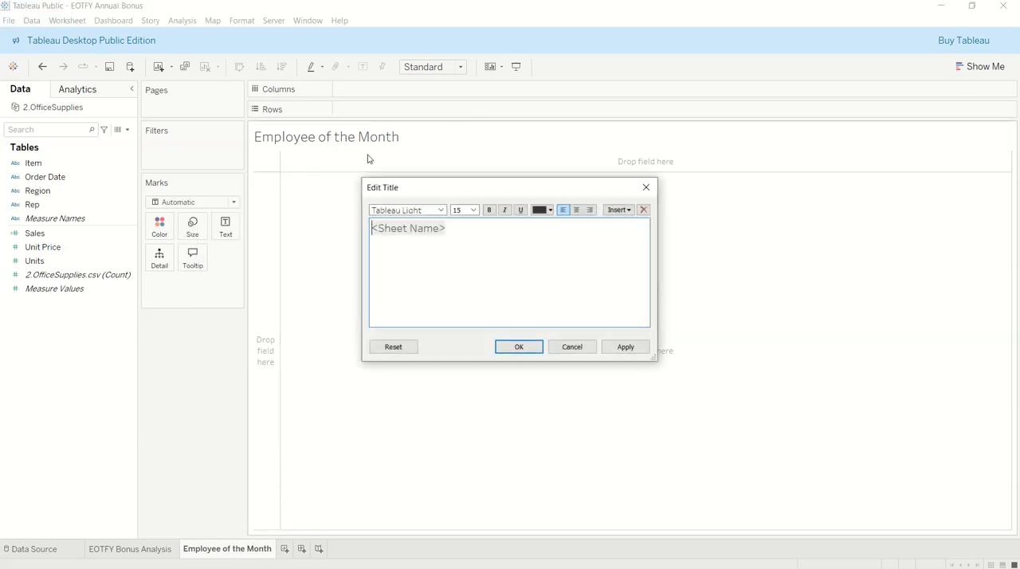
{"action": "left_click_drag", "start_coordinate": [451, 228], "coordinate": [364, 228]}
{"action": "left_click", "coordinate": [489, 210]}
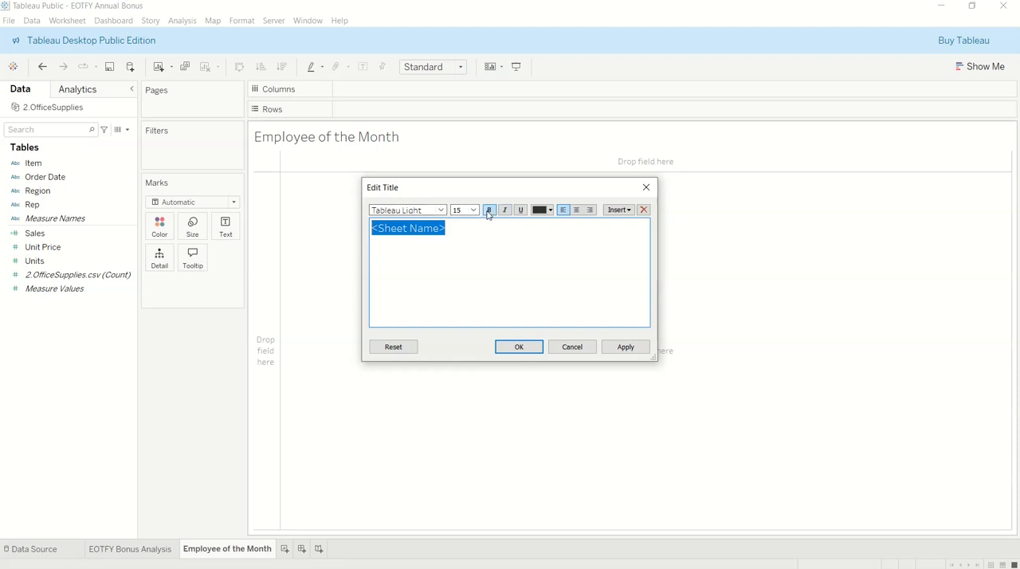
{"action": "left_click", "coordinate": [518, 348]}
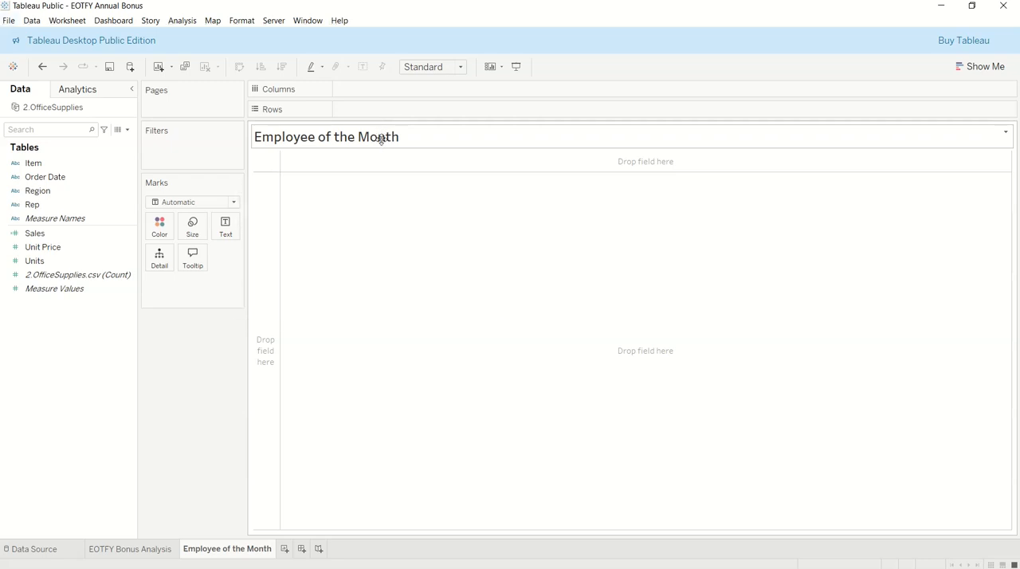
{"action": "double_click", "coordinate": [389, 137]}
{"action": "left_click_drag", "start_coordinate": [461, 237], "coordinate": [357, 229]}
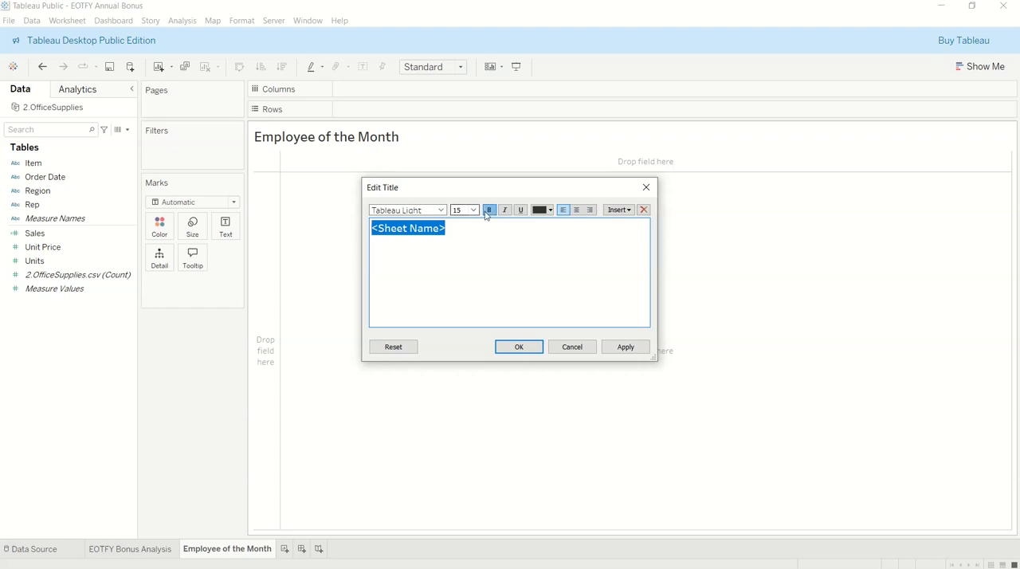
{"action": "left_click", "coordinate": [646, 187]}
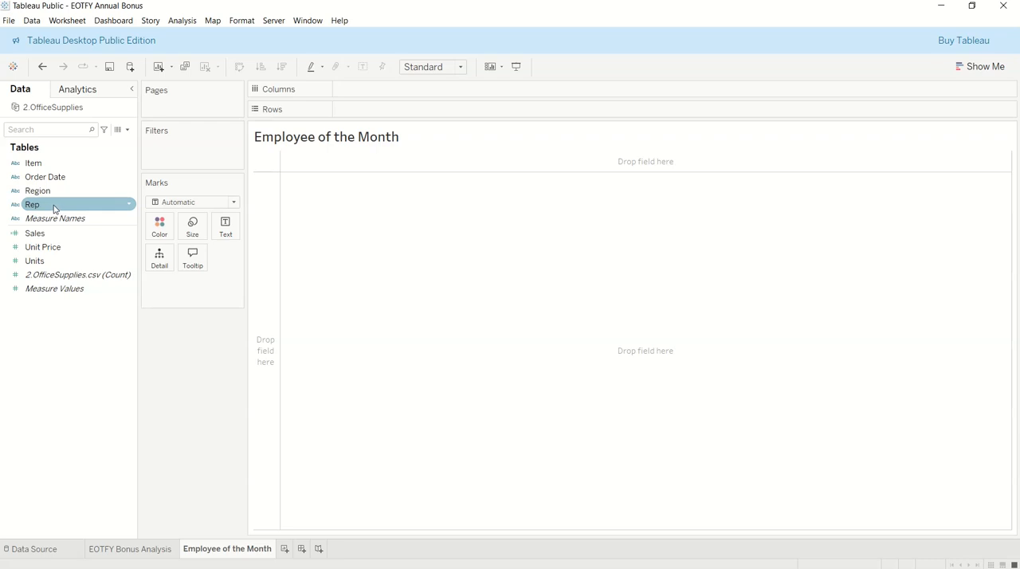
Check the Rep column in the source data and place the Rep field on Columns.
{"action": "left_click", "coordinate": [118, 131]}
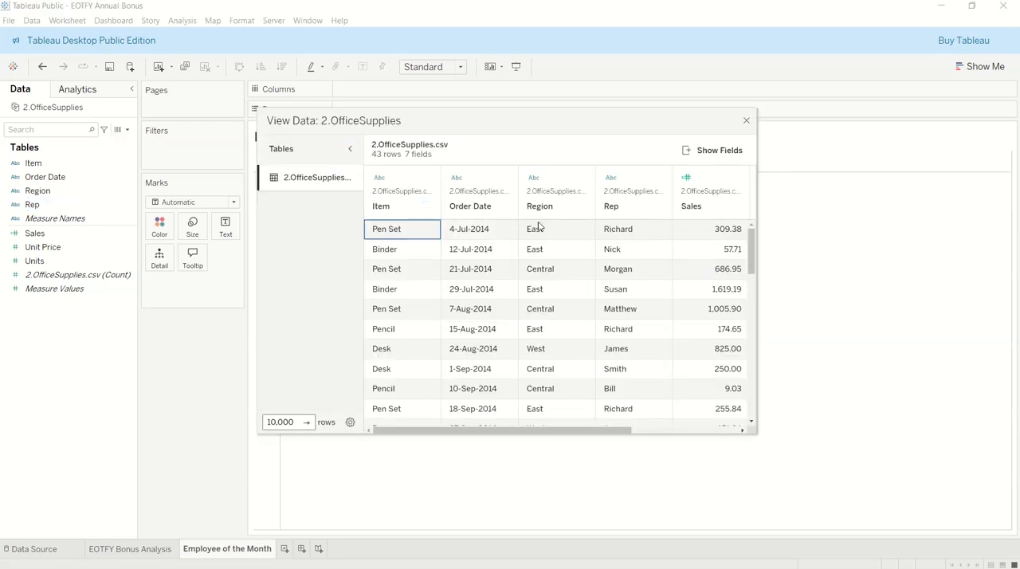
{"action": "left_click", "coordinate": [618, 196]}
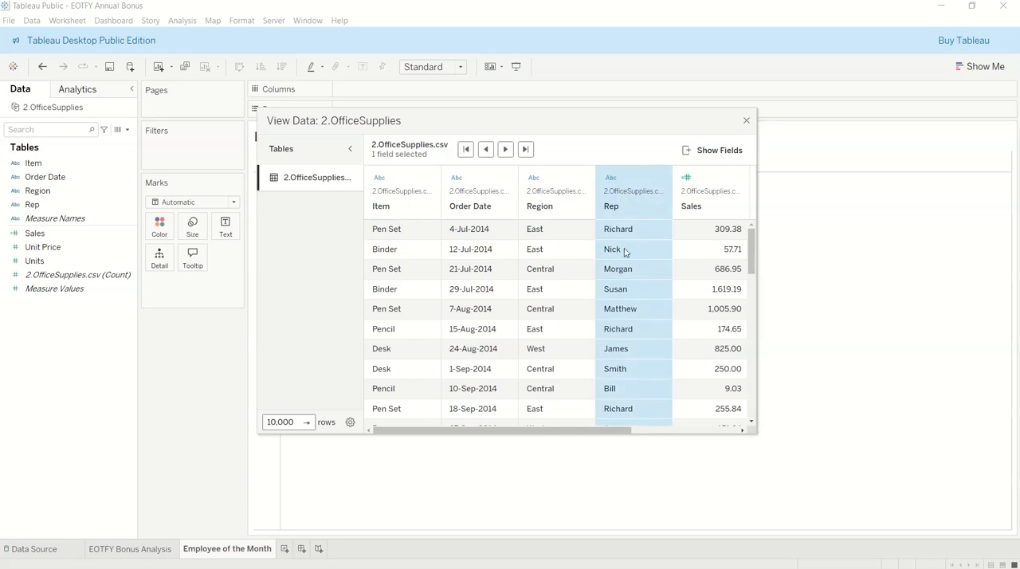
{"action": "left_click", "coordinate": [746, 120]}
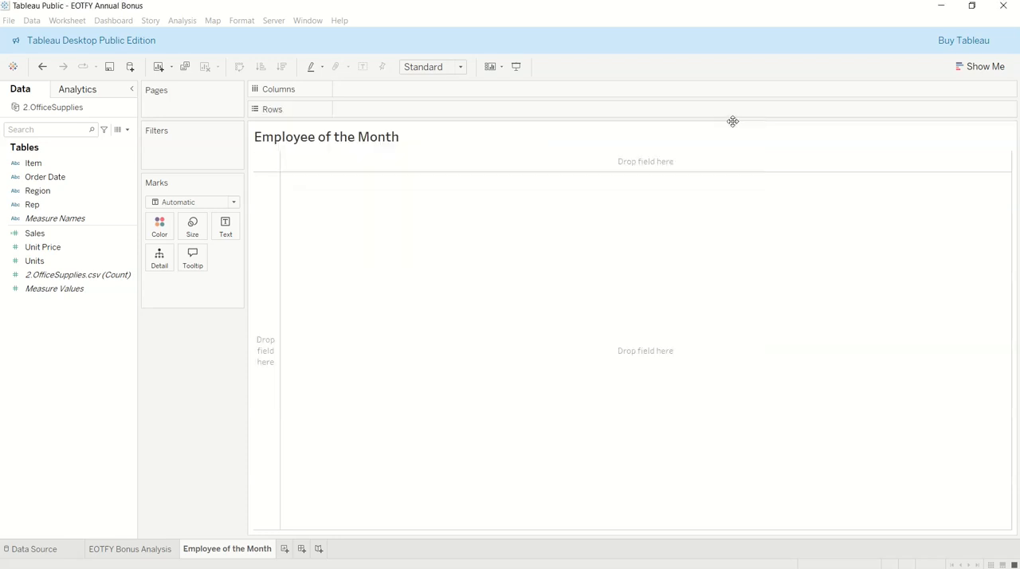
{"action": "left_click_drag", "start_coordinate": [35, 208], "coordinate": [363, 93]}
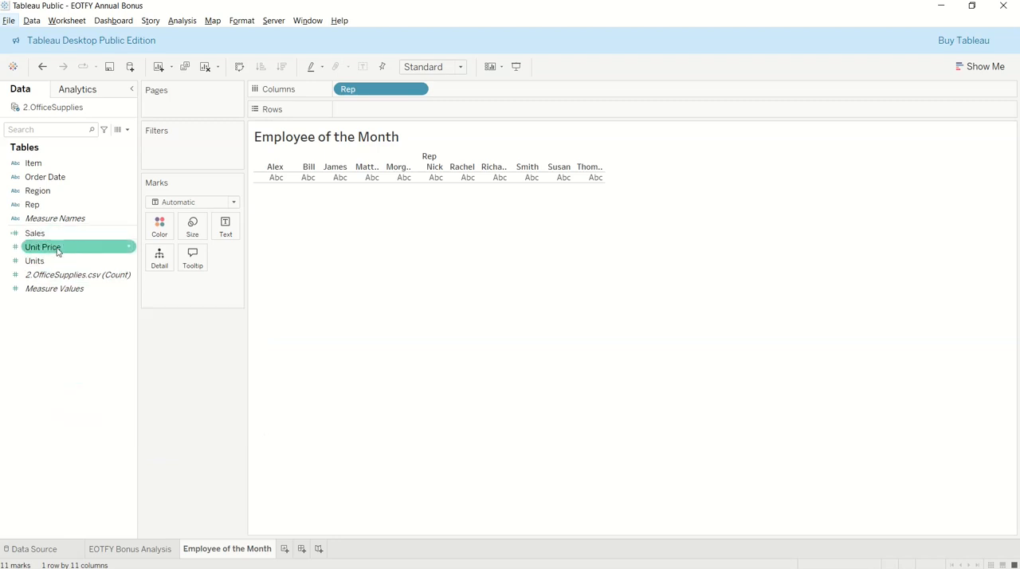
{"action": "right_click", "coordinate": [52, 331]}
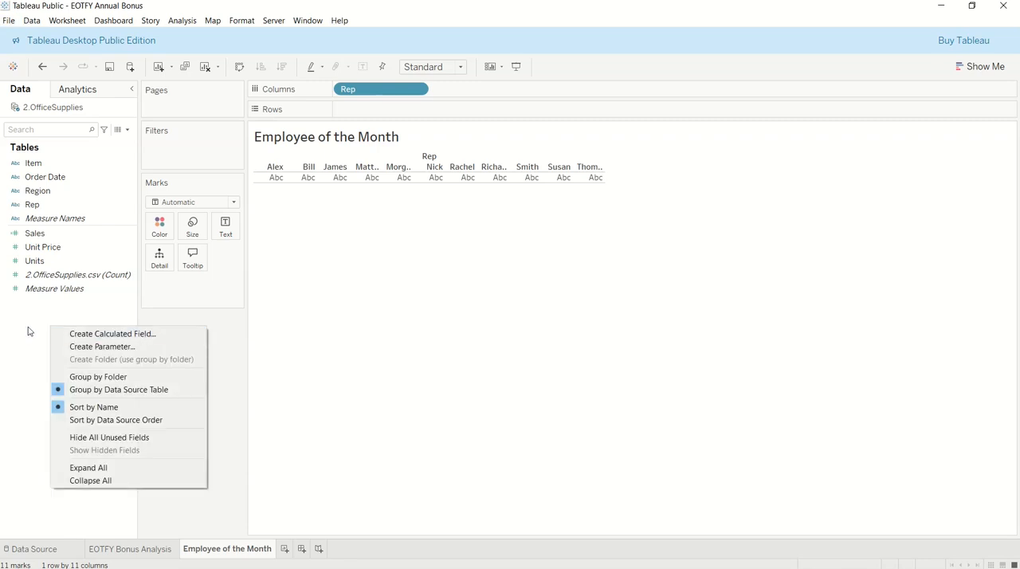
{"action": "left_click", "coordinate": [27, 330]}
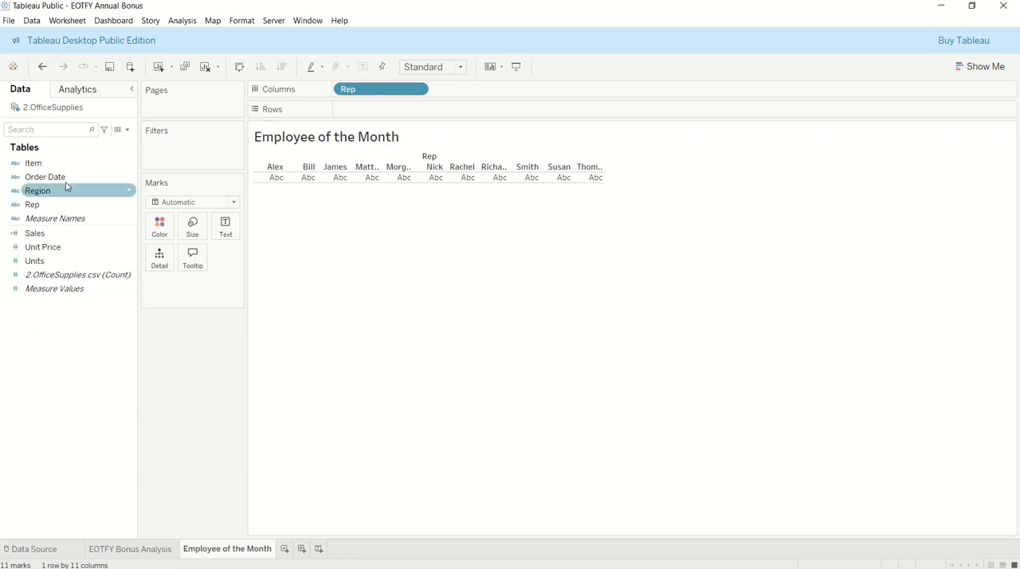
{"action": "right_click", "coordinate": [52, 332]}
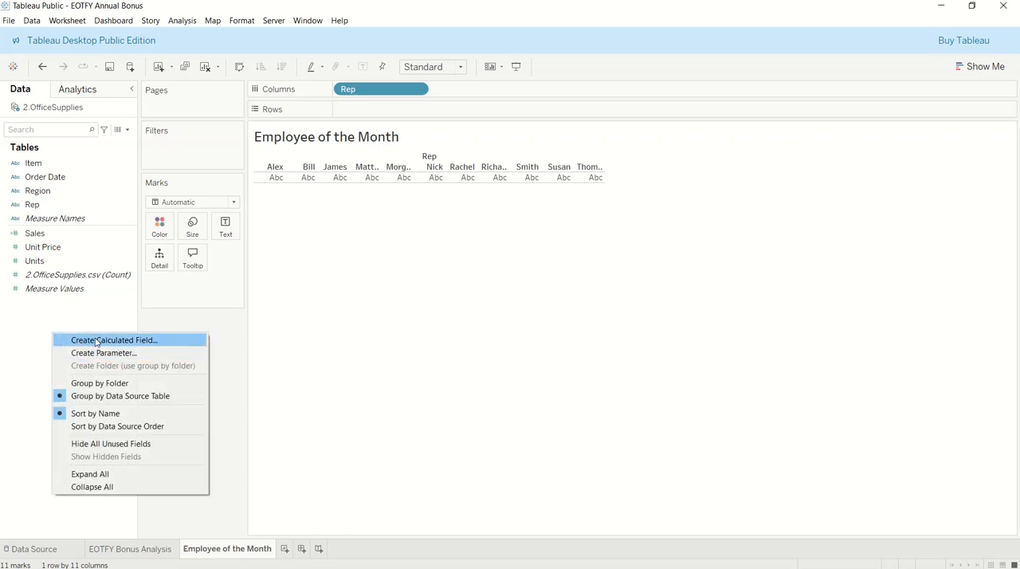
{"action": "left_click", "coordinate": [28, 321]}
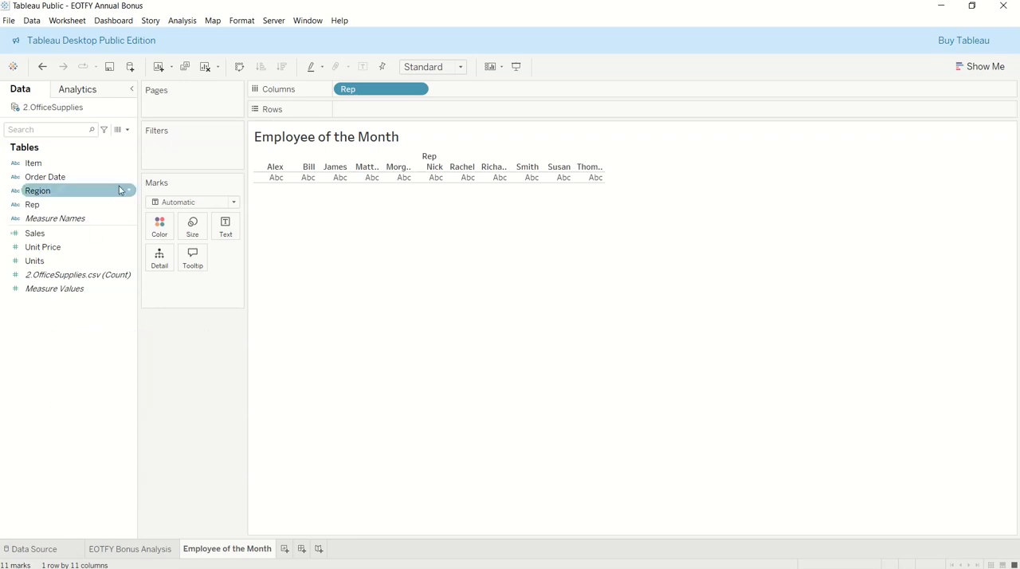
{"action": "left_click", "coordinate": [127, 131]}
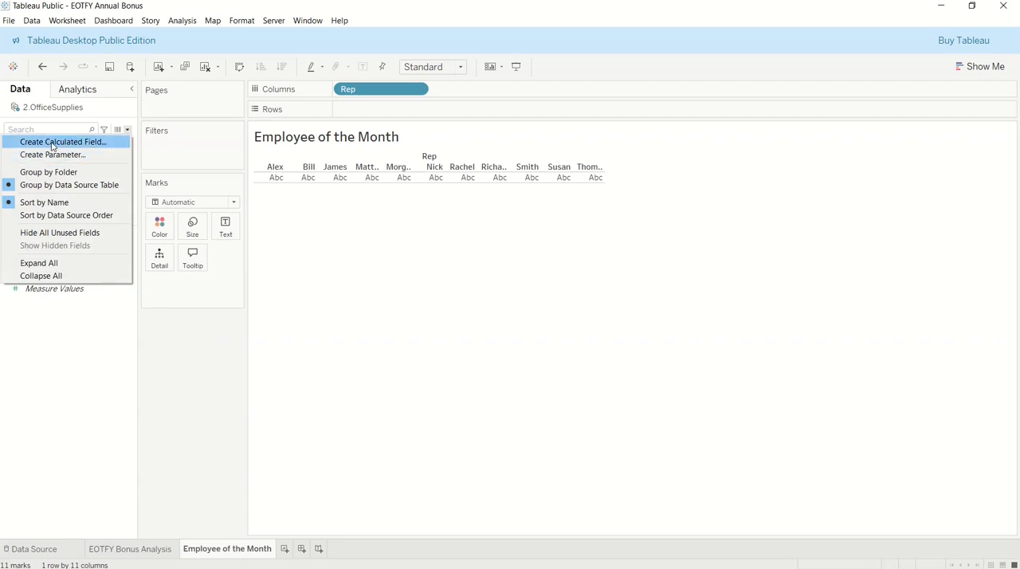
{"action": "left_click", "coordinate": [76, 327]}
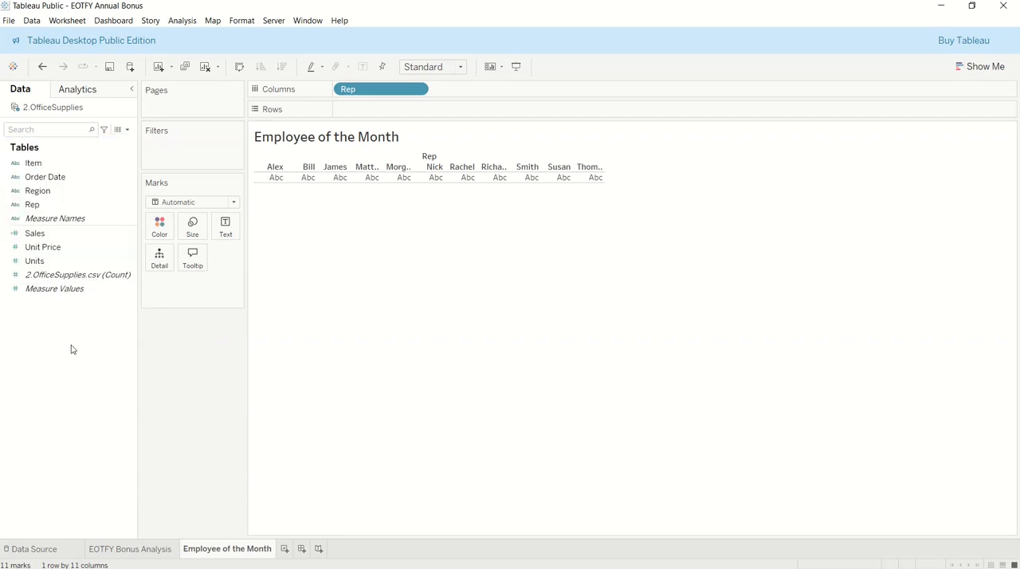
{"action": "left_click", "coordinate": [189, 23]}
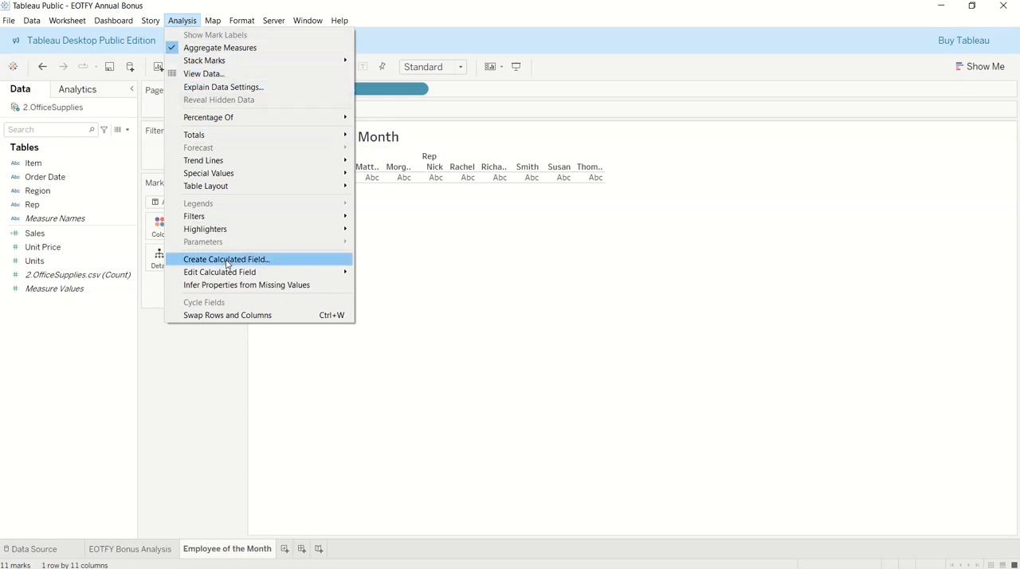
{"action": "left_click", "coordinate": [70, 342]}
Create a calculated field named "Total Sales" with the formula [Sales]*[Unit Price].
{"action": "right_click", "coordinate": [65, 352]}
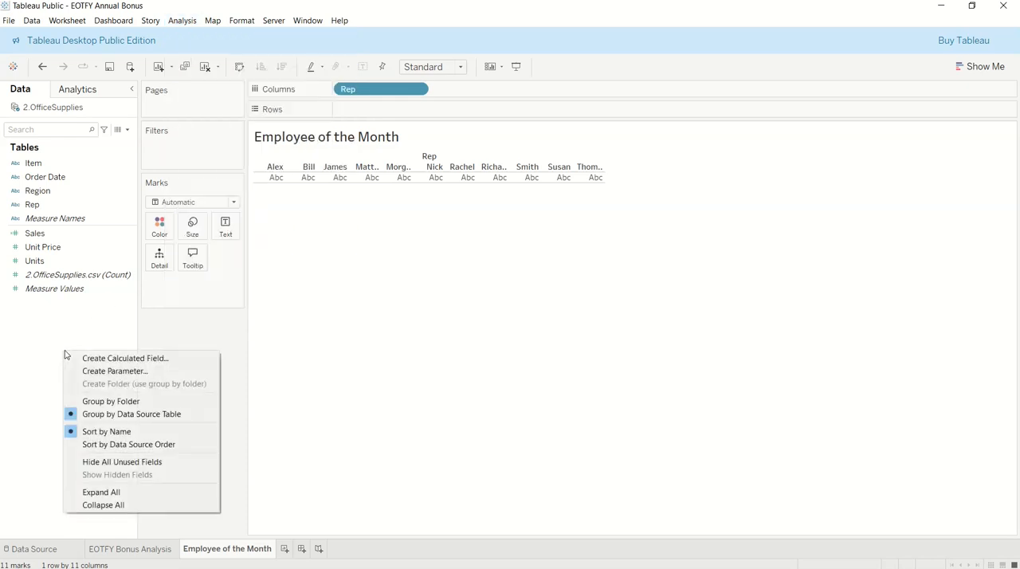
{"action": "left_click", "coordinate": [118, 359]}
{"action": "type", "text": "Total Sales"}
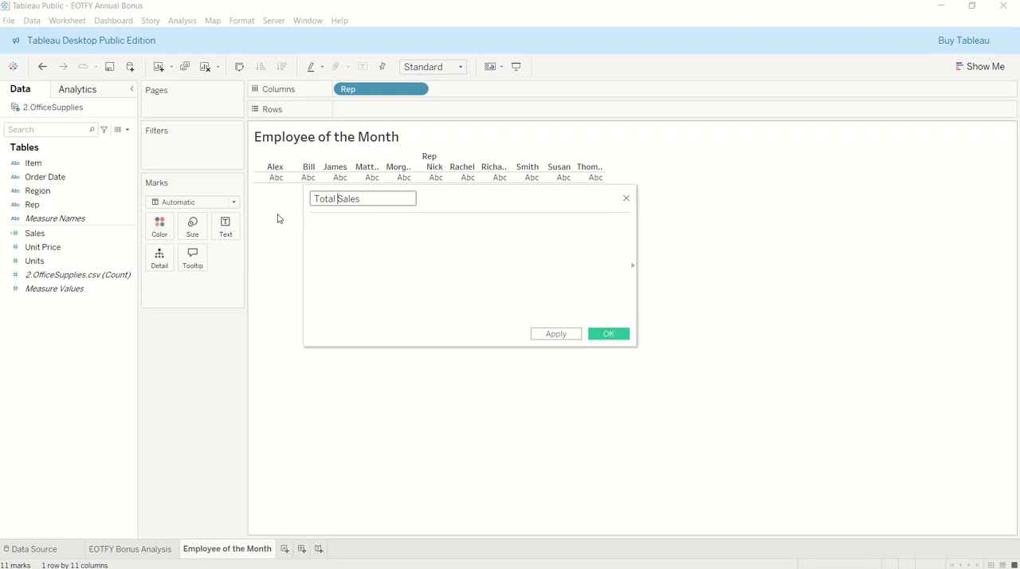
{"action": "left_click", "coordinate": [415, 240]}
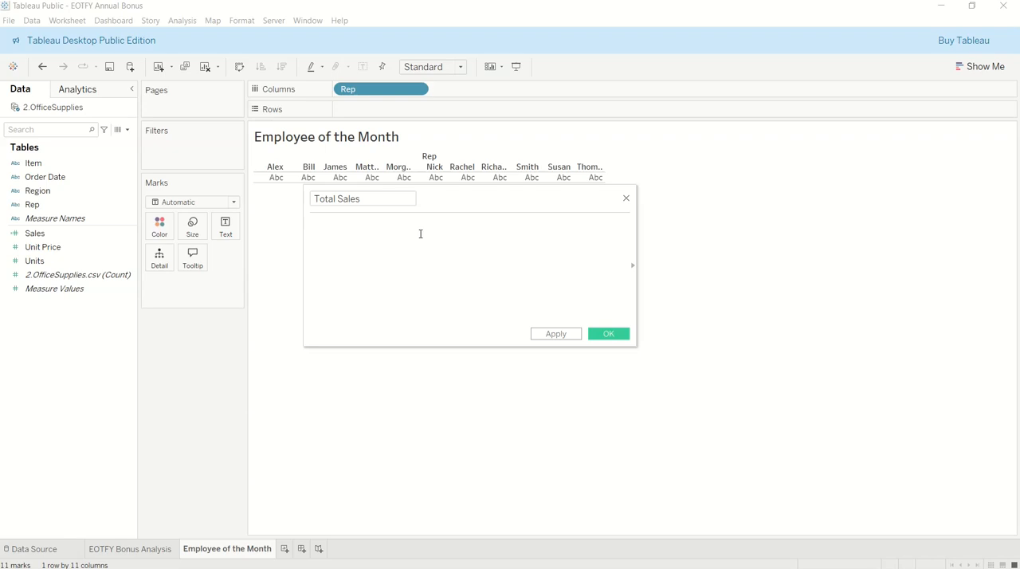
{"action": "type", "text": "[Sa"}
{"action": "key", "text": "Return"}
{"action": "type", "text": "*"}
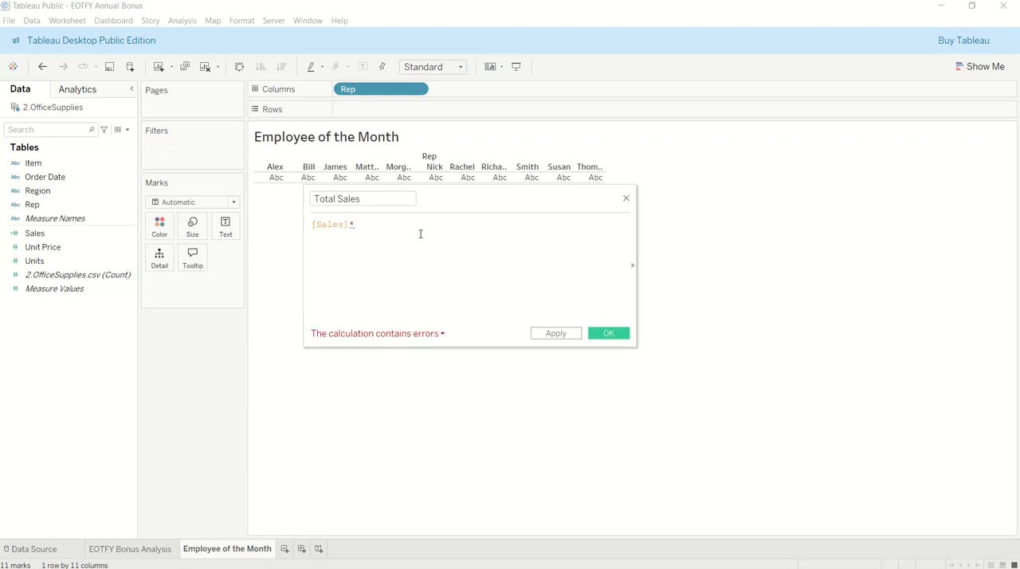
{"action": "type", "text": "uni"}
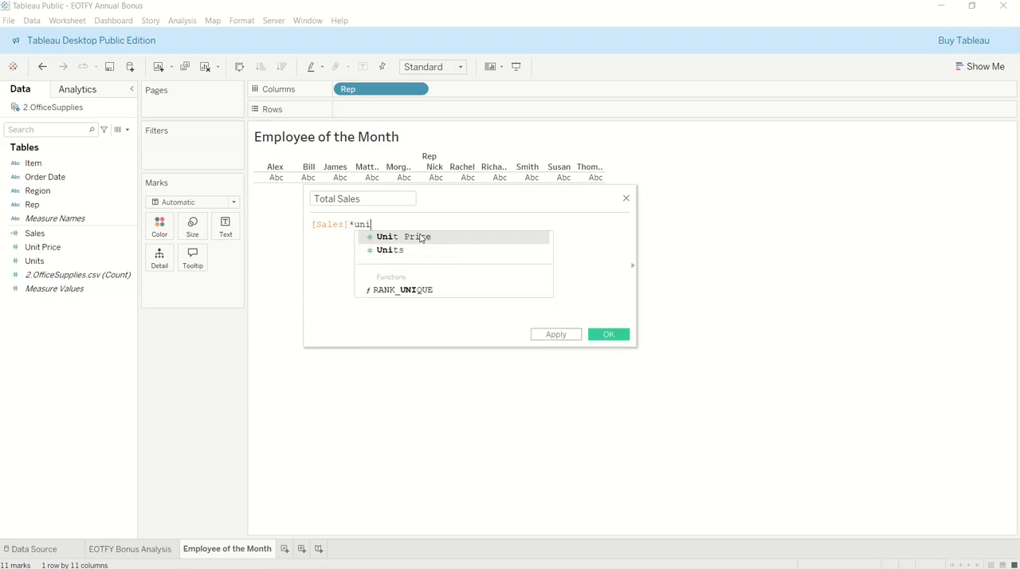
{"action": "left_click", "coordinate": [421, 236]}
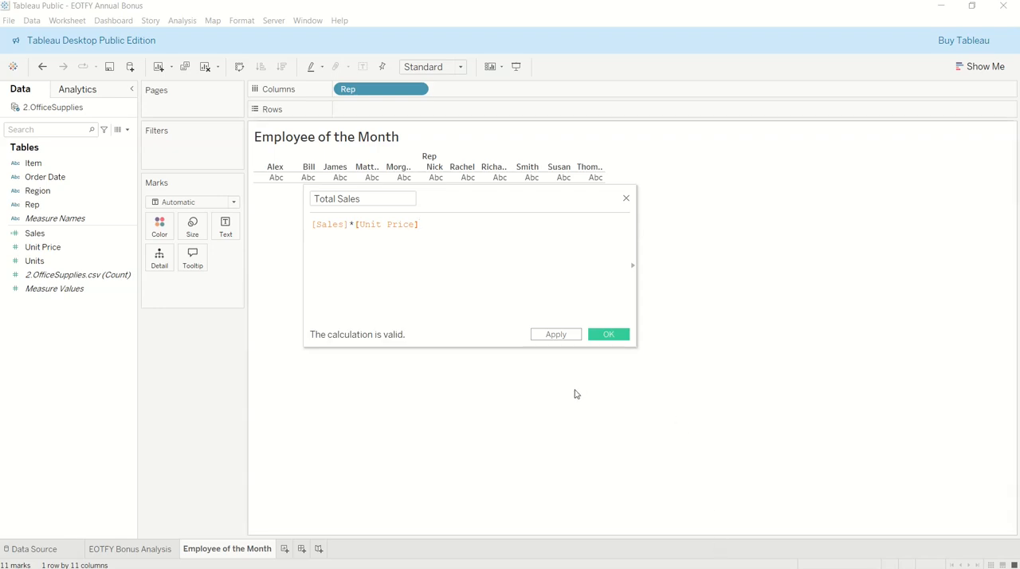
Replace Sales with Units in the Total Sales formula, making it [Units]*[Unit Price], and save the calculated field.
{"action": "left_click_drag", "start_coordinate": [345, 224], "coordinate": [310, 225]}
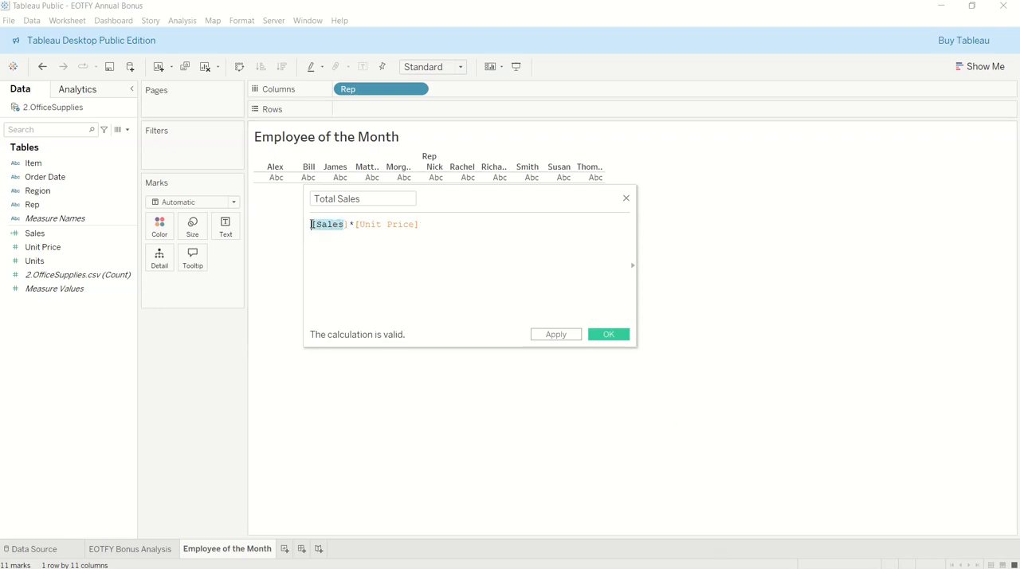
{"action": "type", "text": "Unit"}
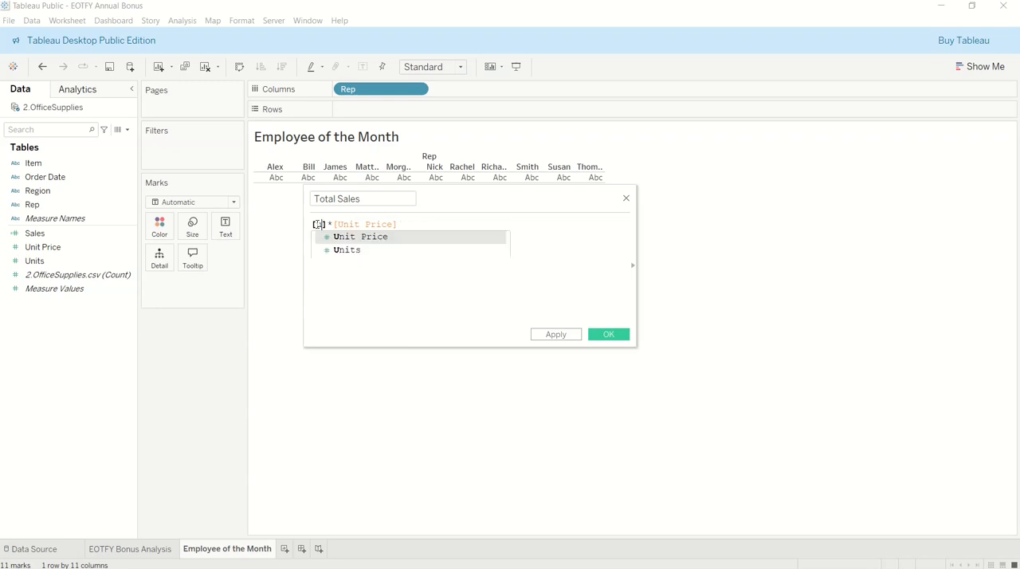
{"action": "type", "text": "s"}
{"action": "key", "text": "Return"}
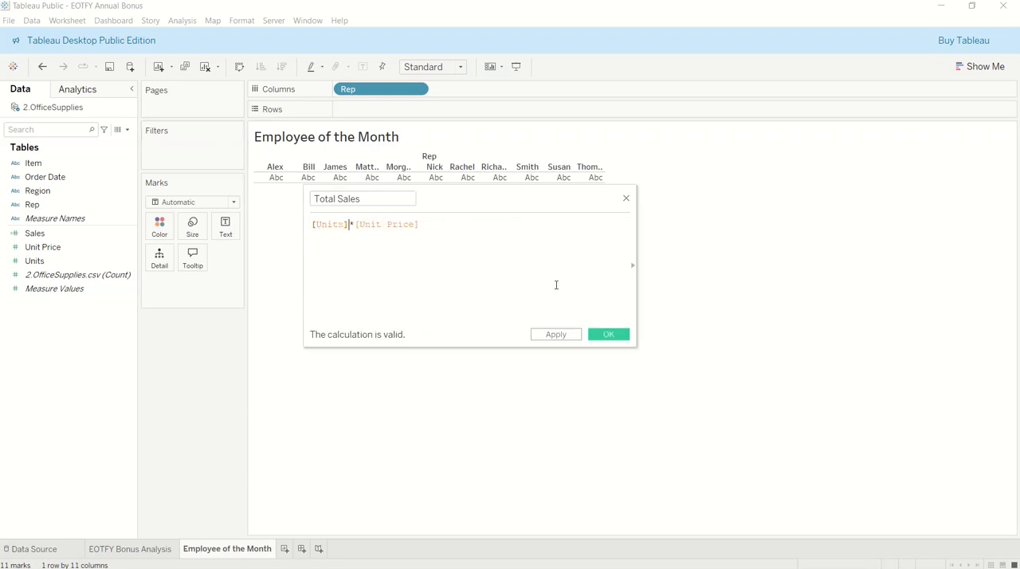
{"action": "left_click", "coordinate": [610, 336]}
Place the Total Sales field on Rows to chart total sales for each rep.
{"action": "left_click_drag", "start_coordinate": [49, 247], "coordinate": [357, 117]}
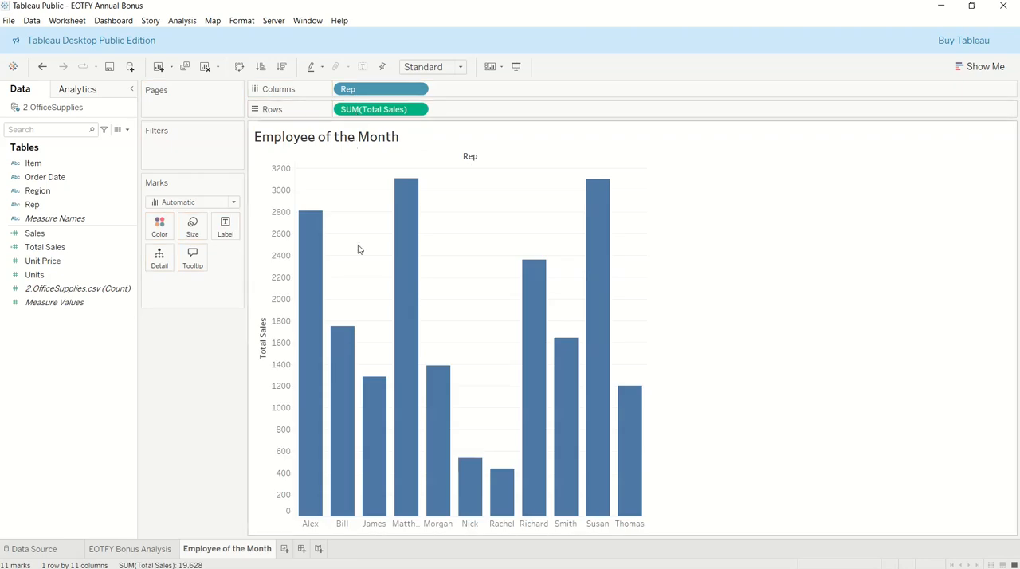
{"action": "mouse_move", "coordinate": [398, 239]}
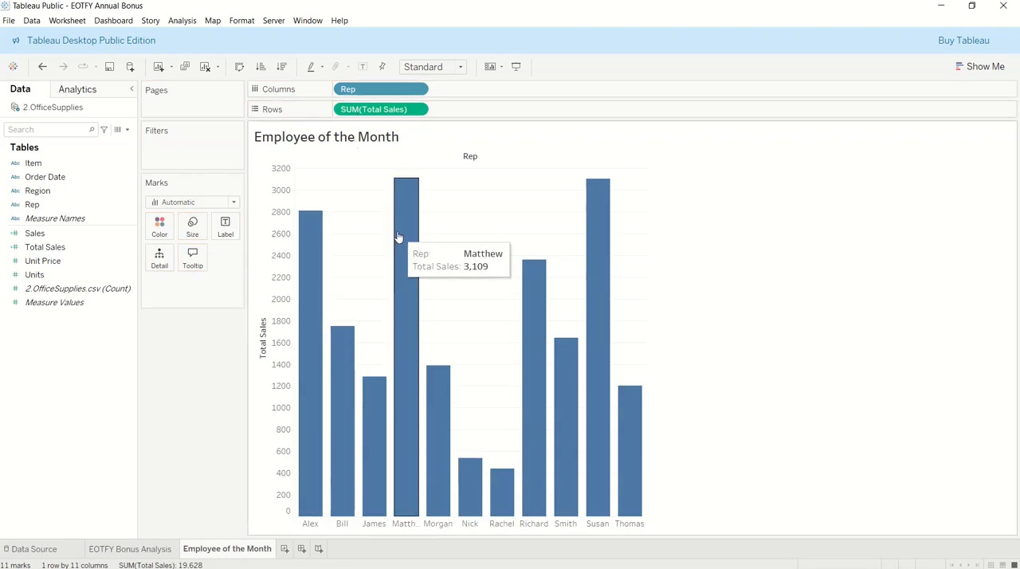
{"action": "mouse_move", "coordinate": [590, 200]}
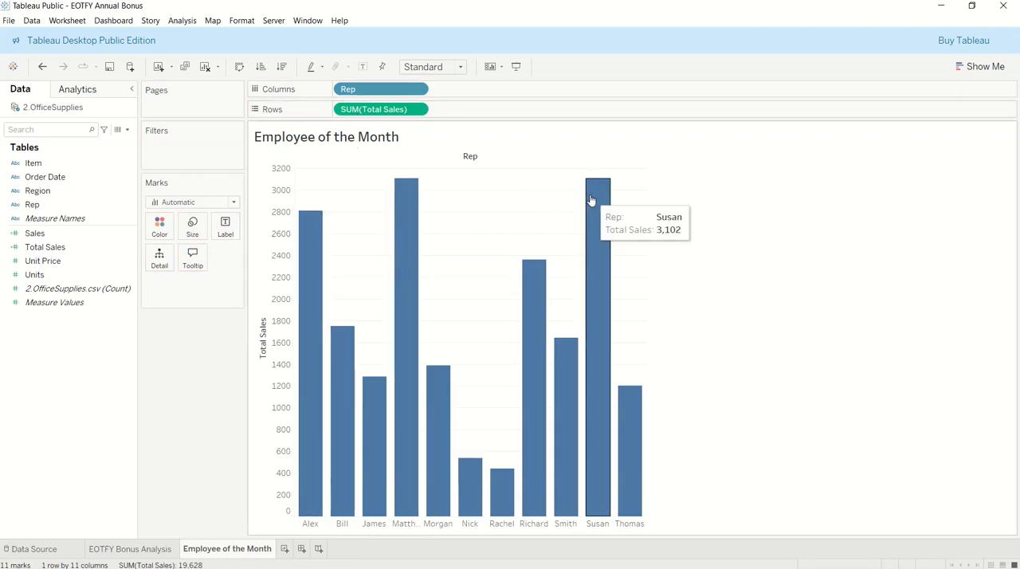
Show mark labels on the bars of the Total Sales by Rep chart.
{"action": "mouse_move", "coordinate": [318, 219]}
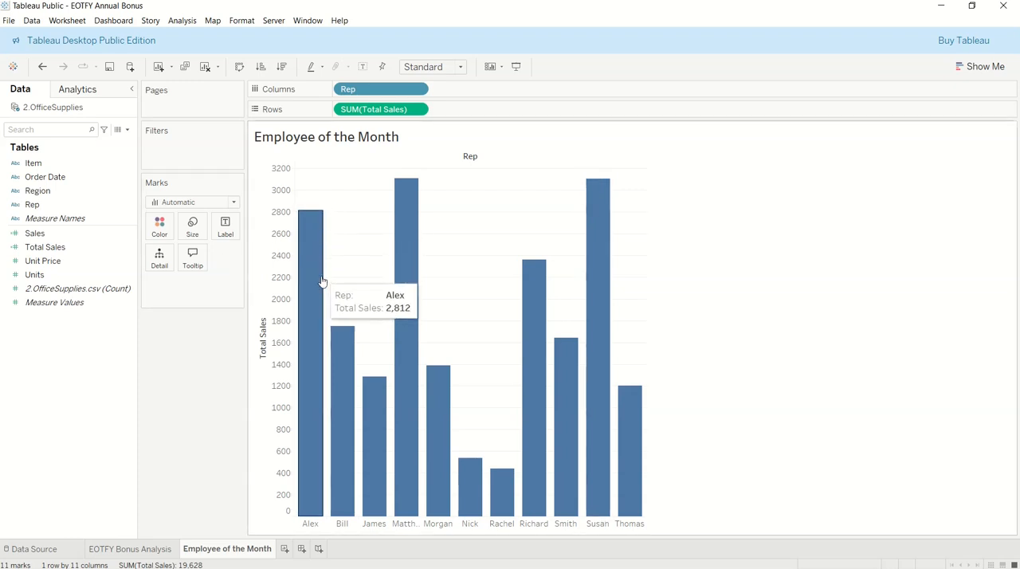
{"action": "left_click", "coordinate": [225, 232]}
{"action": "left_click", "coordinate": [251, 254]}
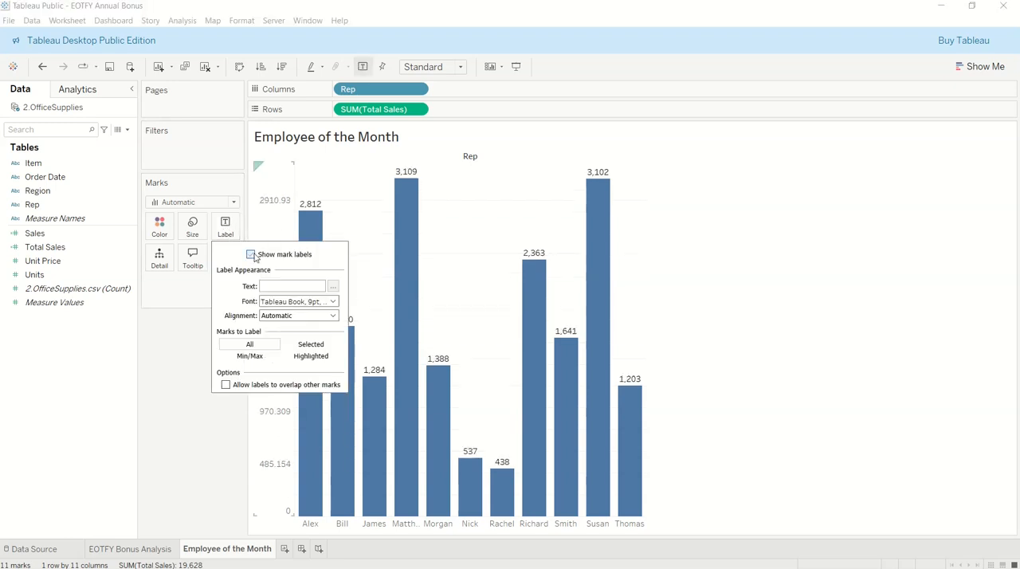
{"action": "left_click", "coordinate": [627, 240]}
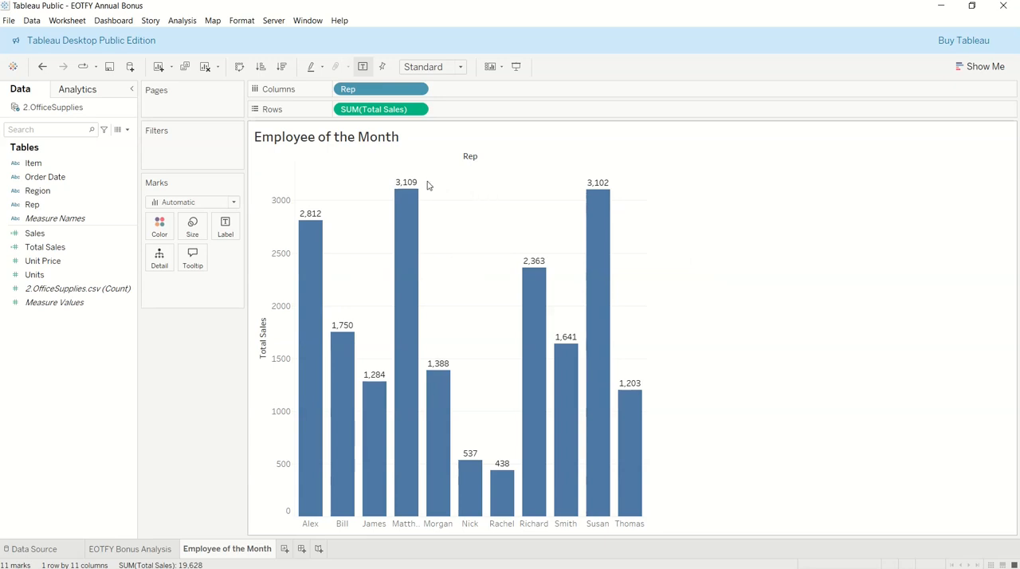
Turn the chart's mark labels off and back on to compare both views.
{"action": "mouse_move", "coordinate": [415, 201]}
{"action": "left_click", "coordinate": [232, 230]}
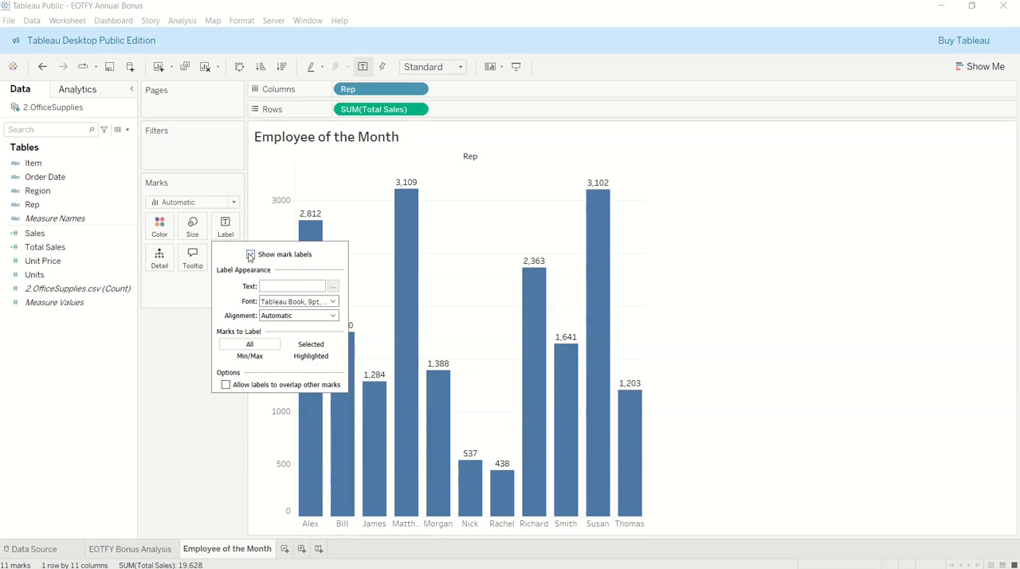
{"action": "left_click", "coordinate": [250, 254]}
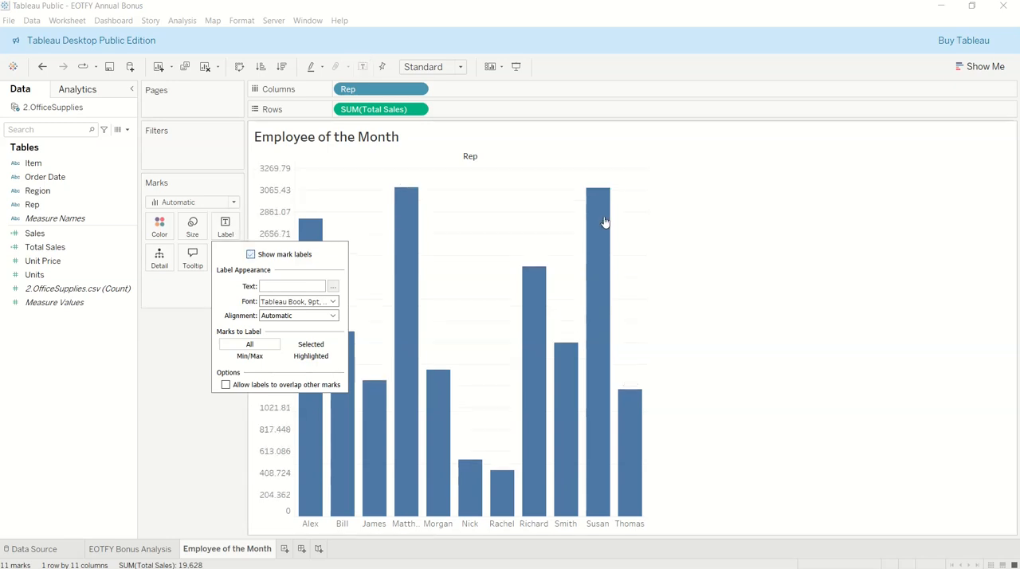
{"action": "left_click", "coordinate": [250, 255]}
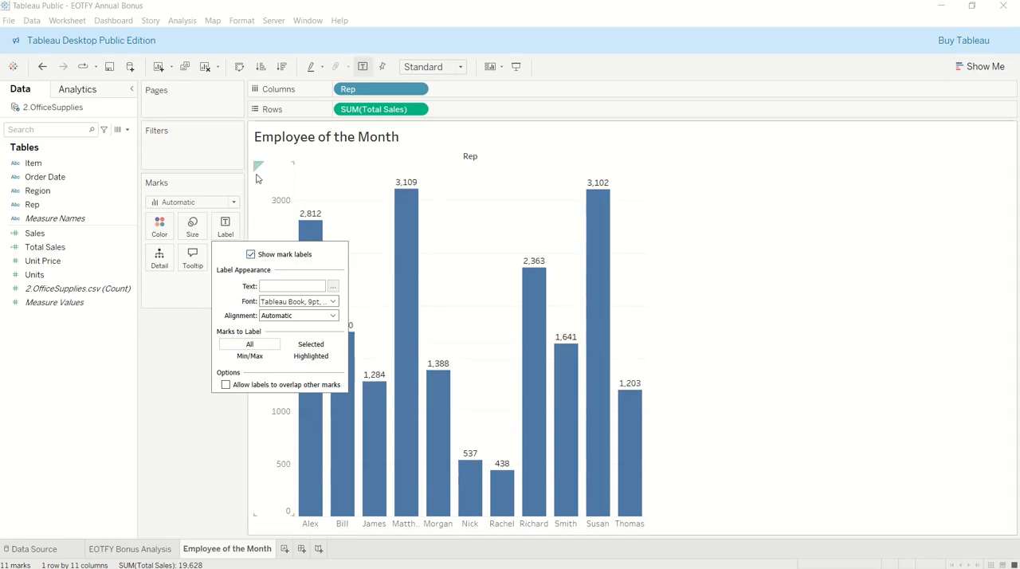
{"action": "left_click", "coordinate": [923, 292]}
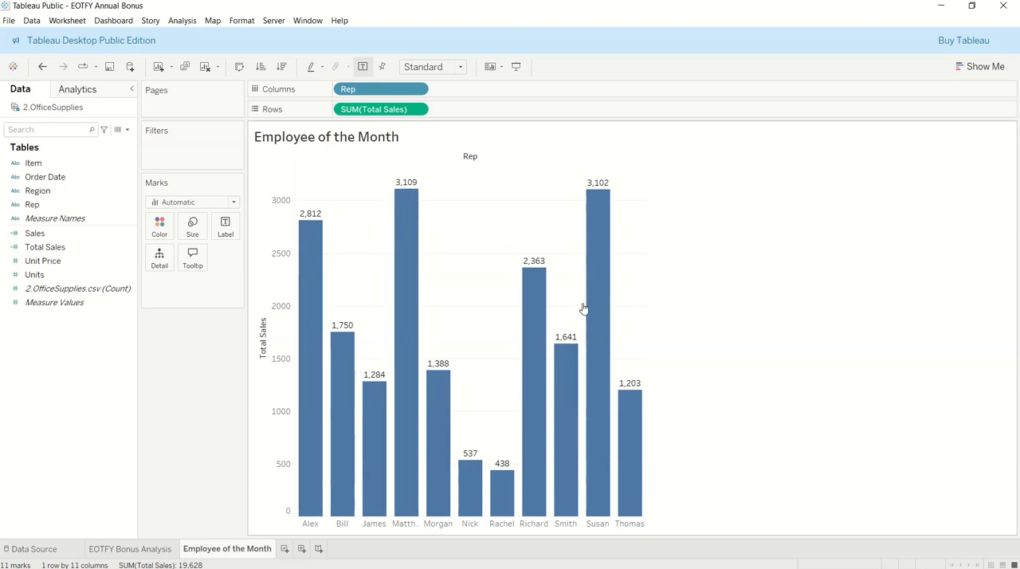
Sort the reps by Total Sales in ascending order, and switch the sort to descending order.
{"action": "mouse_move", "coordinate": [402, 252]}
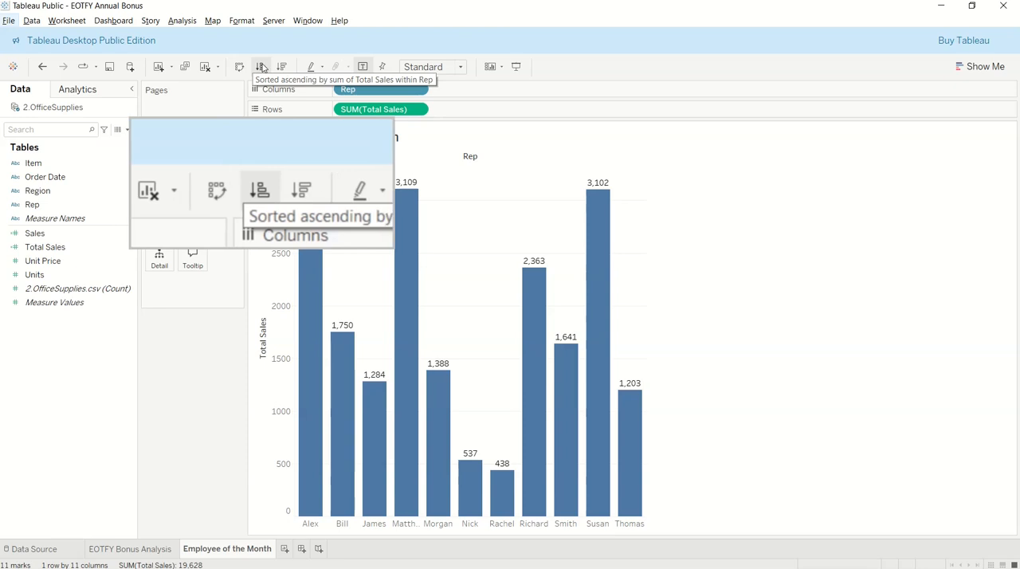
{"action": "left_click", "coordinate": [262, 68]}
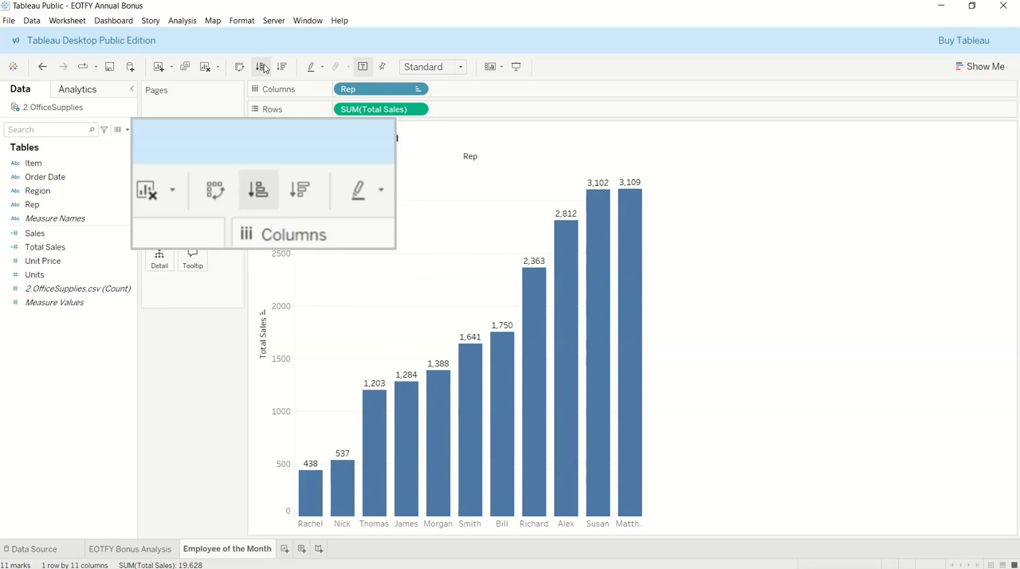
{"action": "mouse_move", "coordinate": [626, 198]}
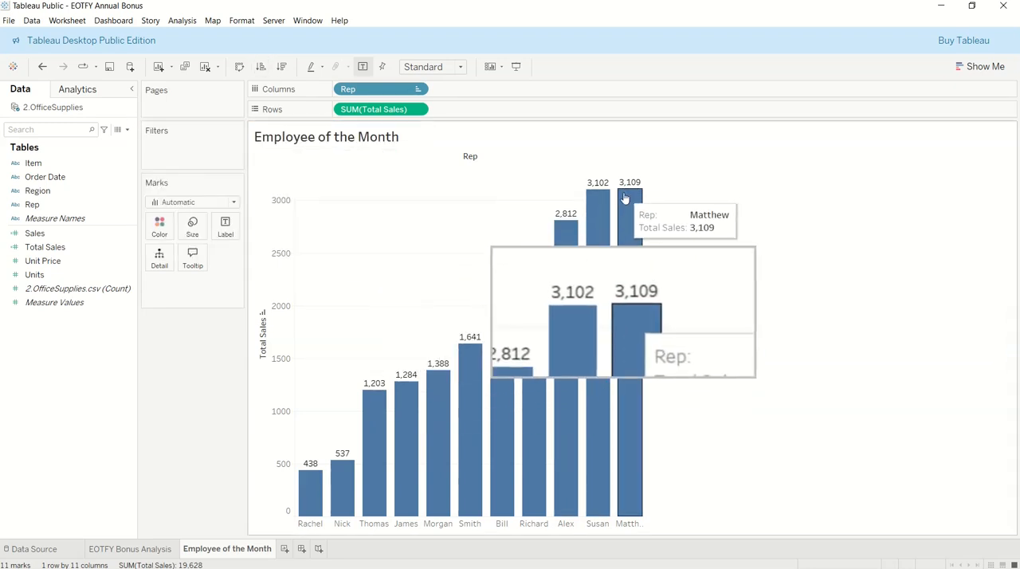
{"action": "mouse_move", "coordinate": [307, 481]}
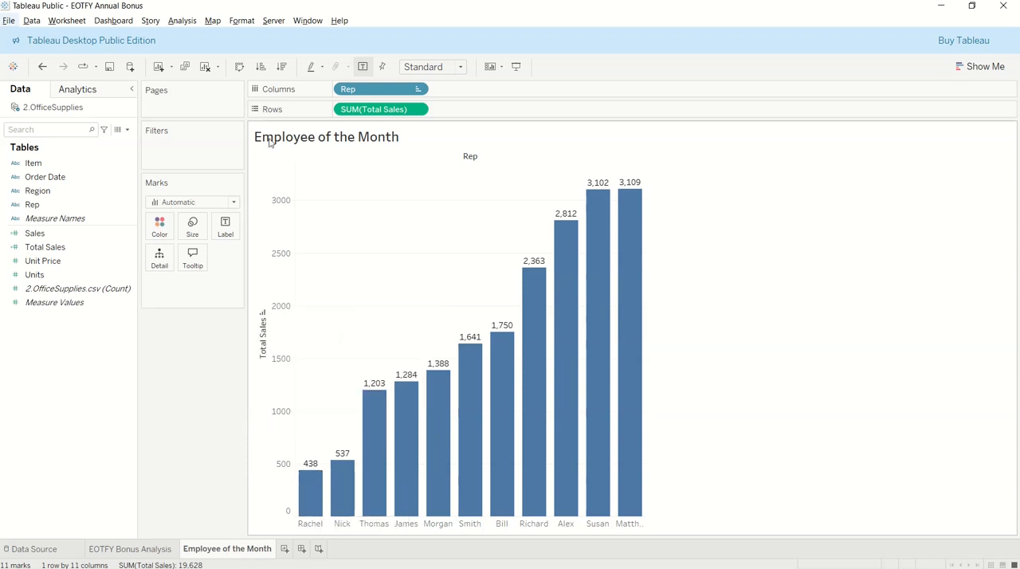
{"action": "left_click", "coordinate": [283, 68]}
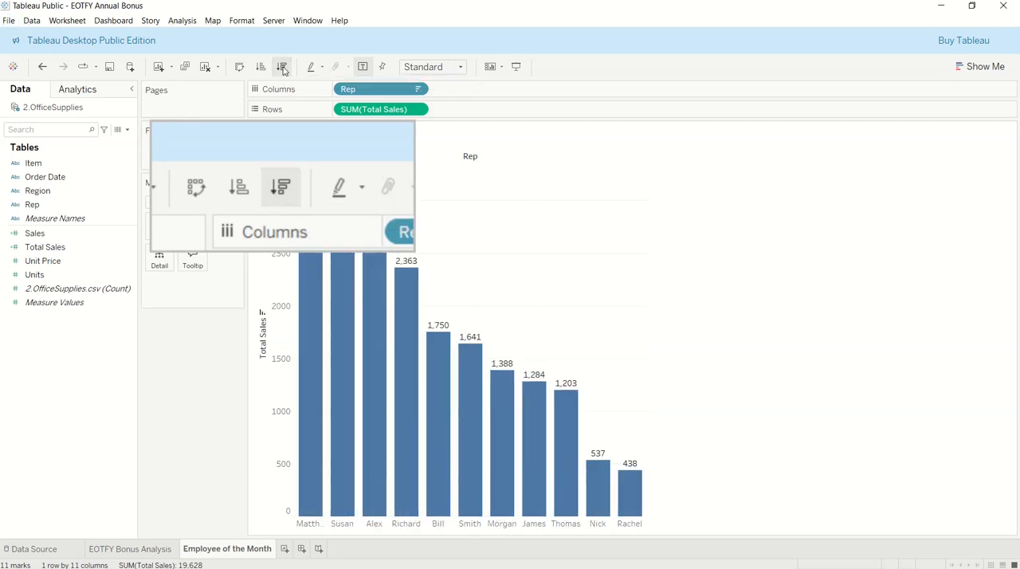
{"action": "mouse_move", "coordinate": [317, 213]}
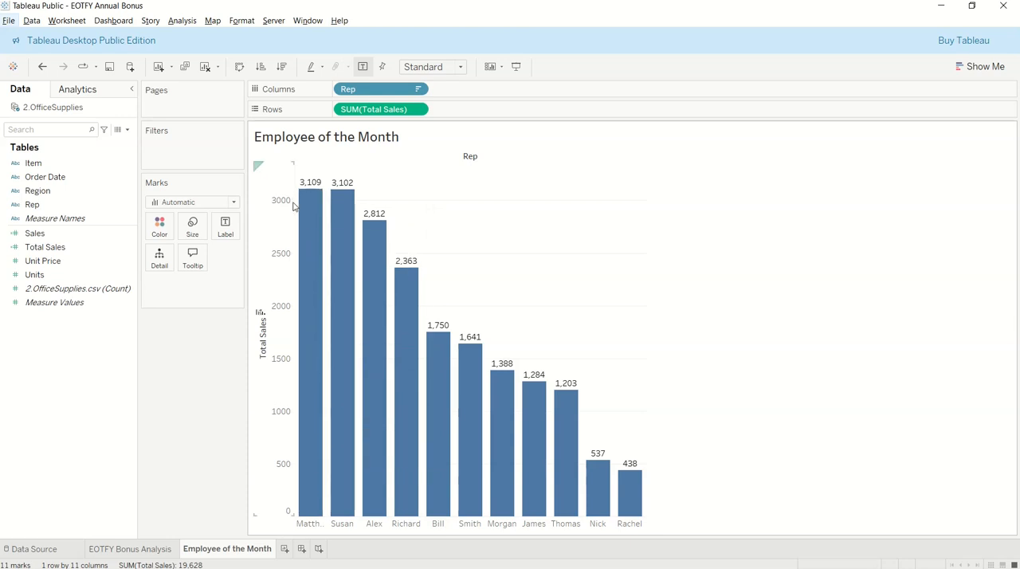
{"action": "mouse_move", "coordinate": [341, 230]}
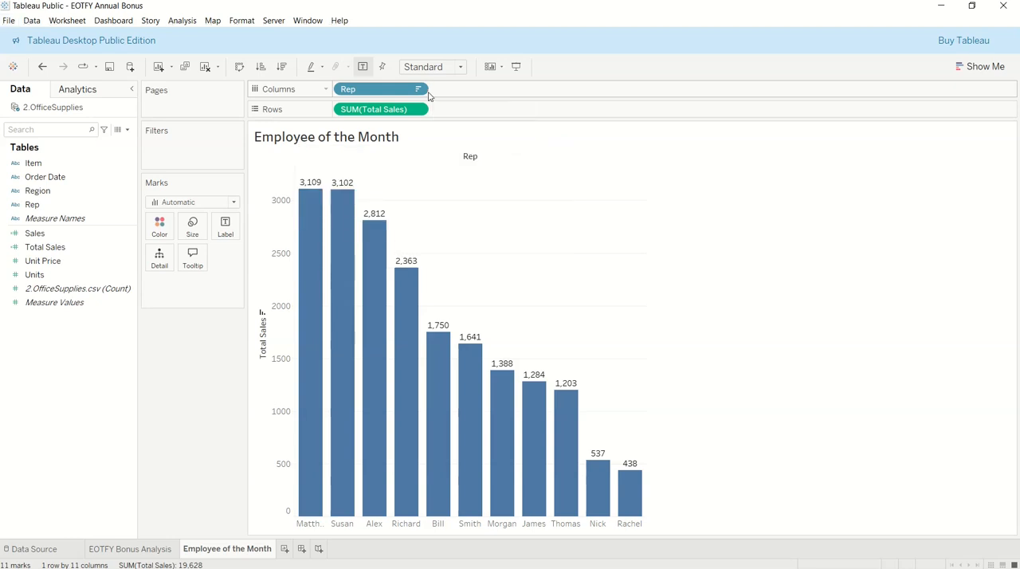
Change the Rep field's sort aggregation for Total Sales to Average.
{"action": "left_click", "coordinate": [418, 89]}
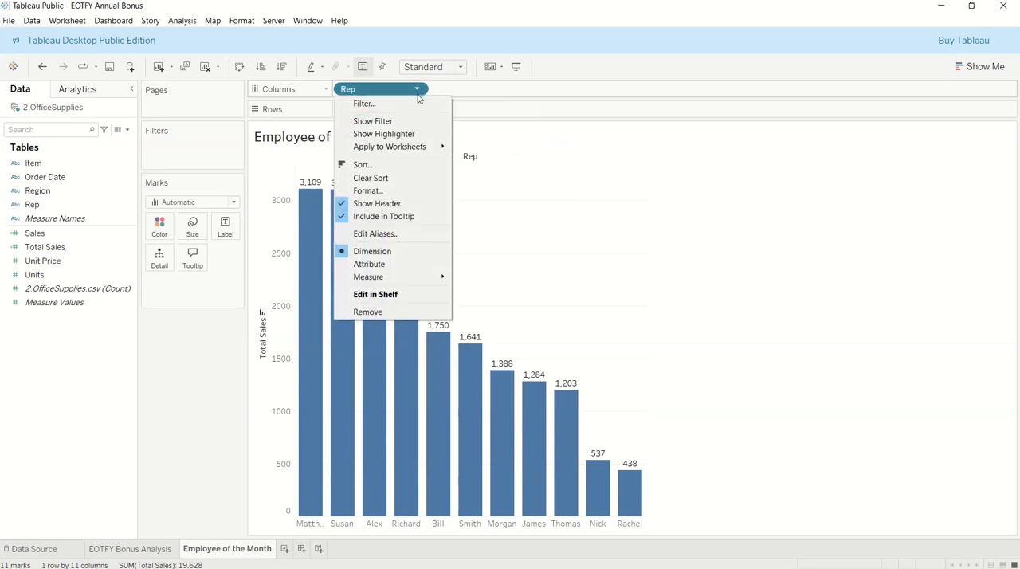
{"action": "left_click", "coordinate": [360, 165]}
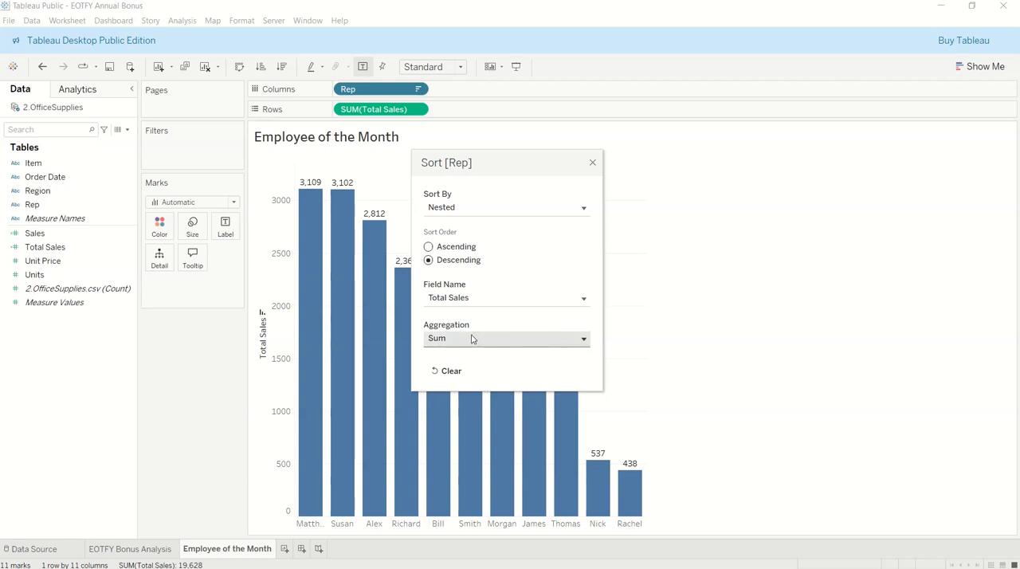
{"action": "left_click", "coordinate": [583, 341]}
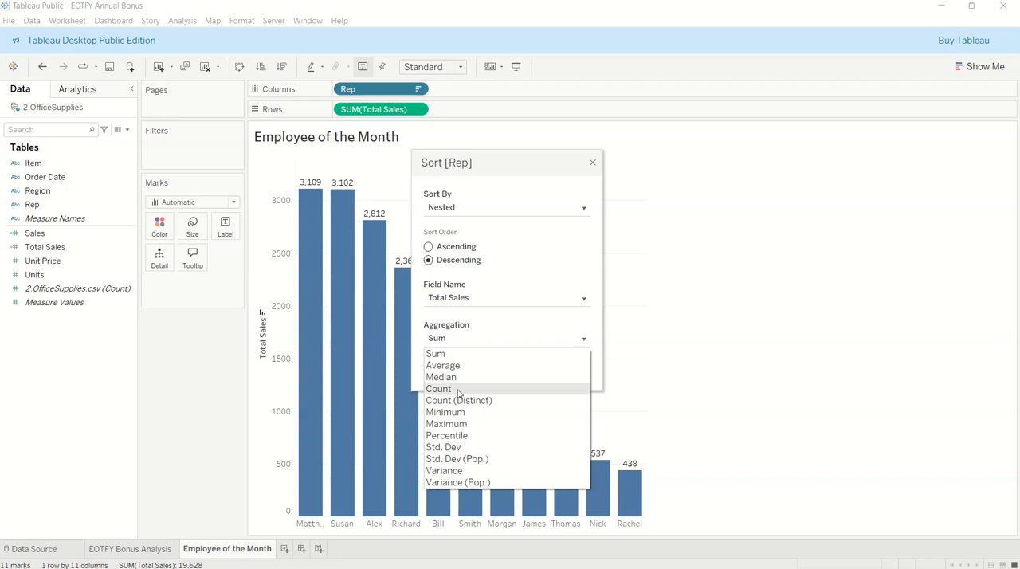
{"action": "left_click", "coordinate": [443, 365]}
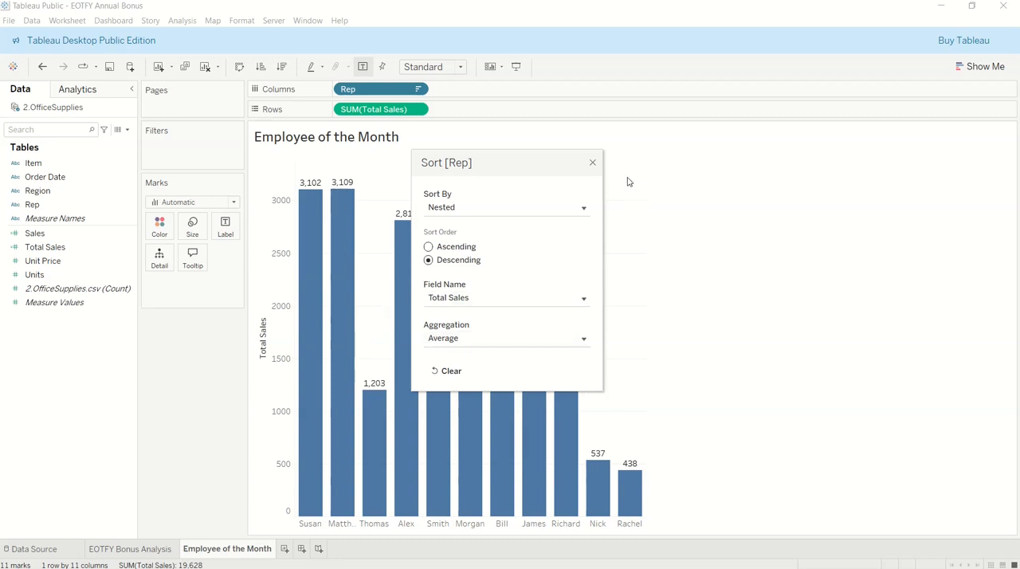
{"action": "left_click", "coordinate": [592, 163]}
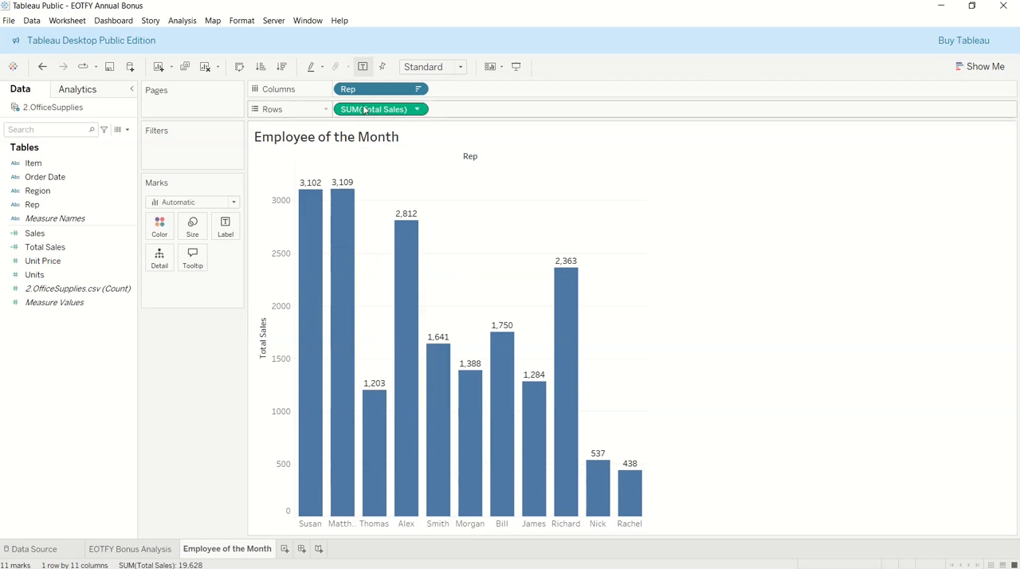
Set the Rep field's sort aggregation back to Sum with the sort order on Descending.
{"action": "left_click", "coordinate": [417, 88]}
{"action": "left_click", "coordinate": [393, 167]}
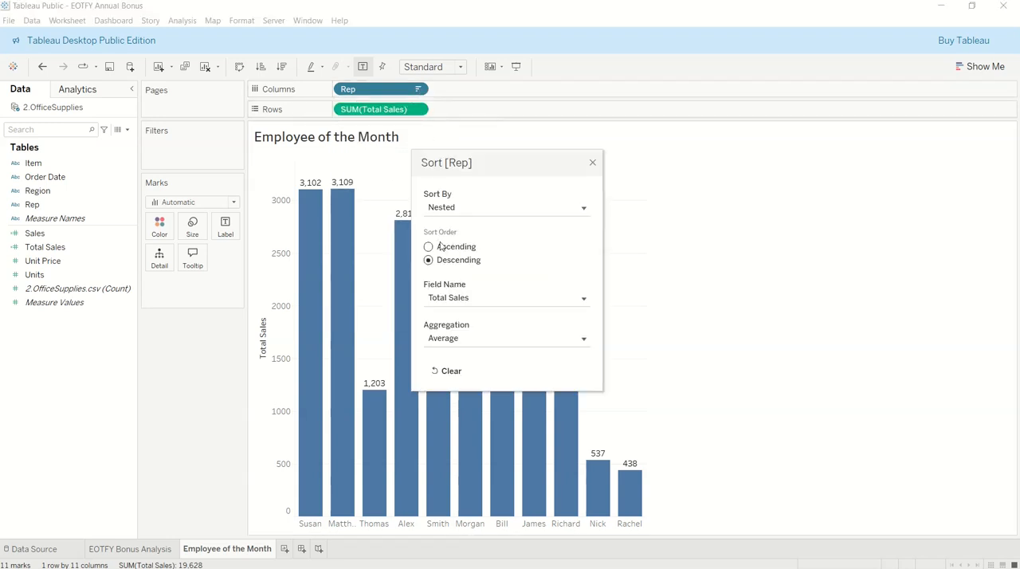
{"action": "left_click", "coordinate": [462, 341]}
{"action": "left_click", "coordinate": [467, 355]}
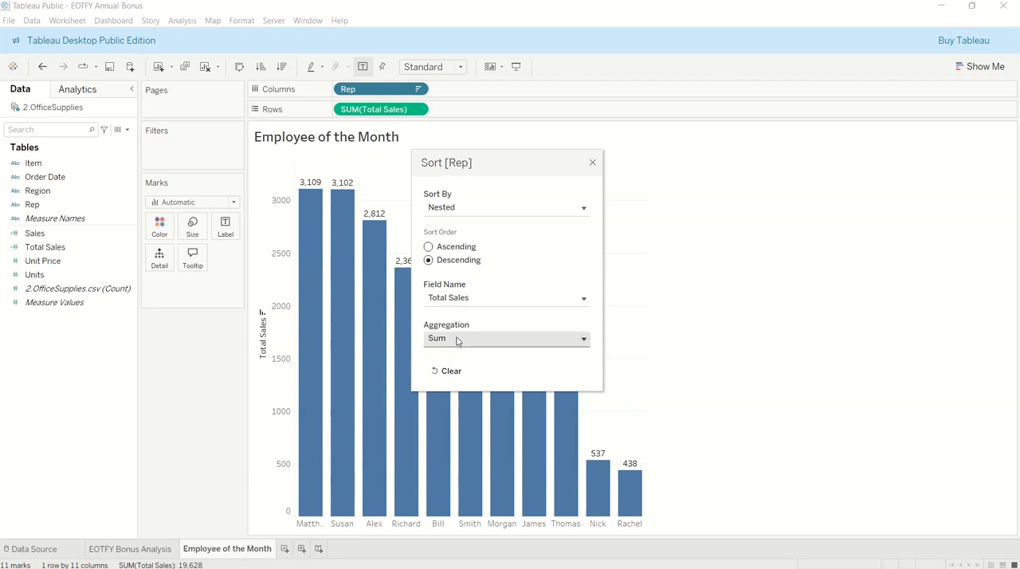
{"action": "left_click", "coordinate": [451, 248]}
{"action": "left_click", "coordinate": [444, 260]}
{"action": "left_click", "coordinate": [593, 164]}
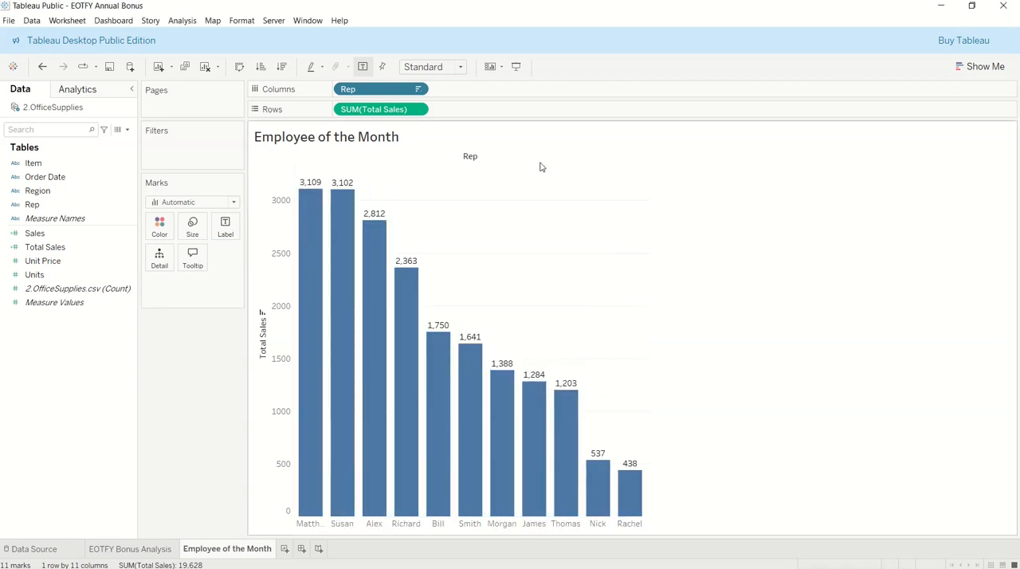
Sort the rep bars in ascending order of Total Sales.
{"action": "left_click", "coordinate": [261, 67]}
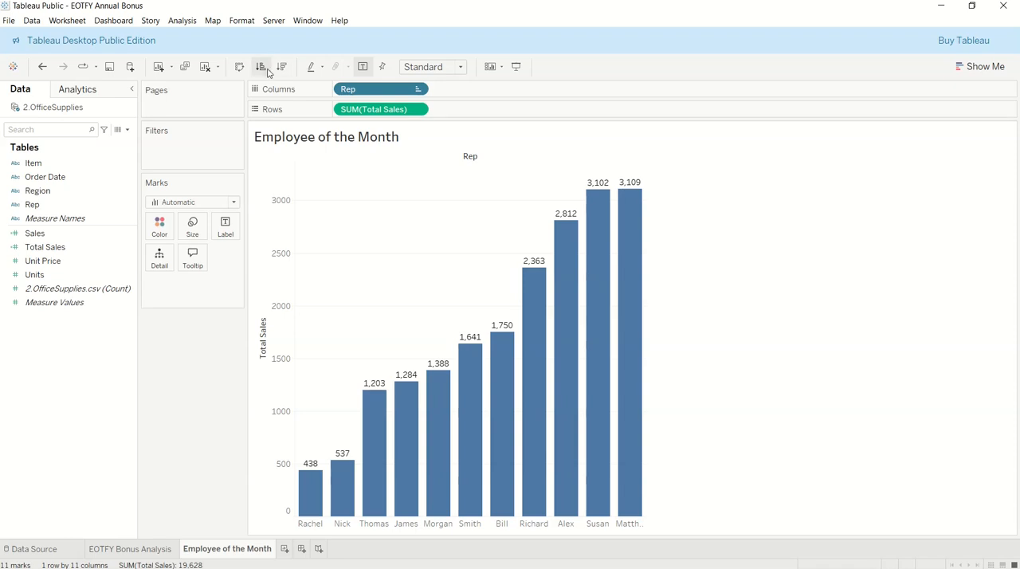
{"action": "left_click", "coordinate": [419, 90]}
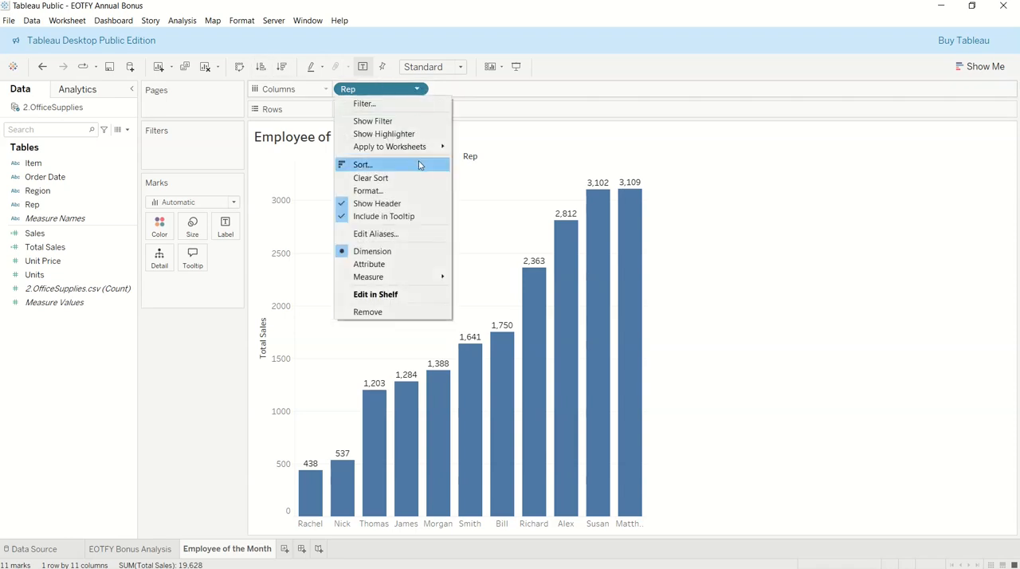
{"action": "left_click", "coordinate": [714, 253]}
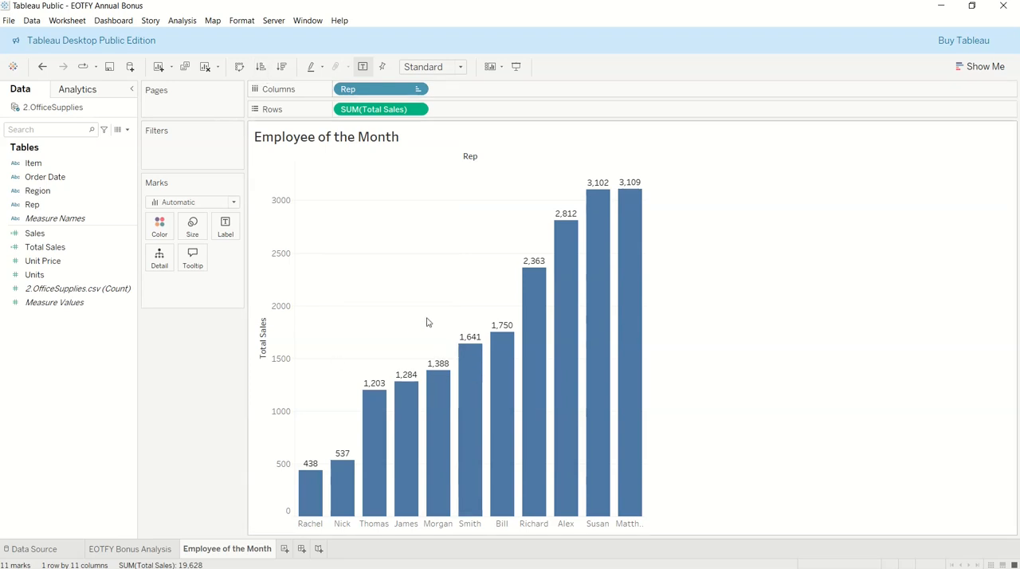
Clear the sort on the Rep field and sort the reps in descending order of Total Sales.
{"action": "left_click", "coordinate": [419, 90]}
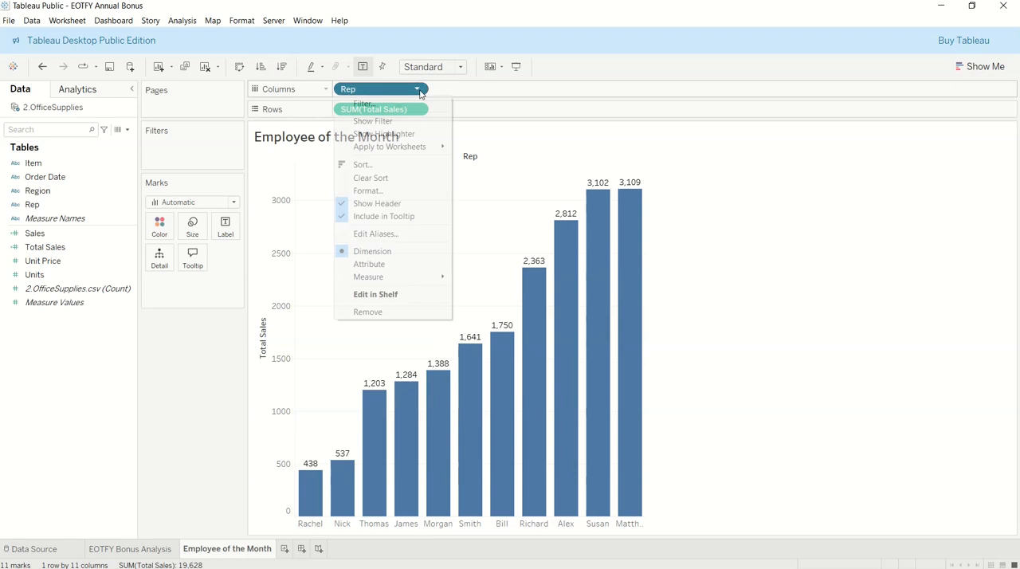
{"action": "left_click", "coordinate": [364, 178]}
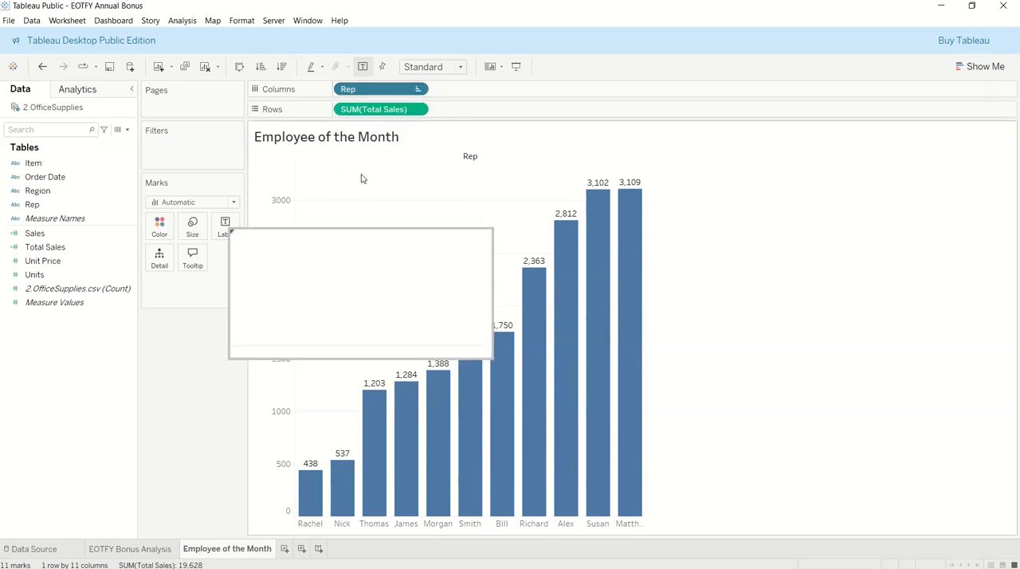
{"action": "left_click", "coordinate": [419, 90]}
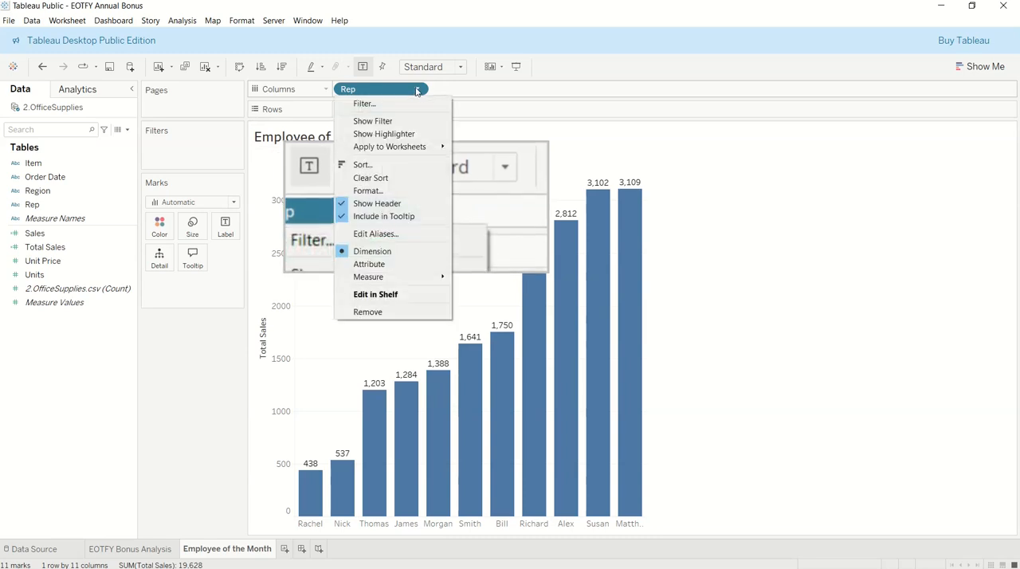
{"action": "left_click", "coordinate": [364, 181]}
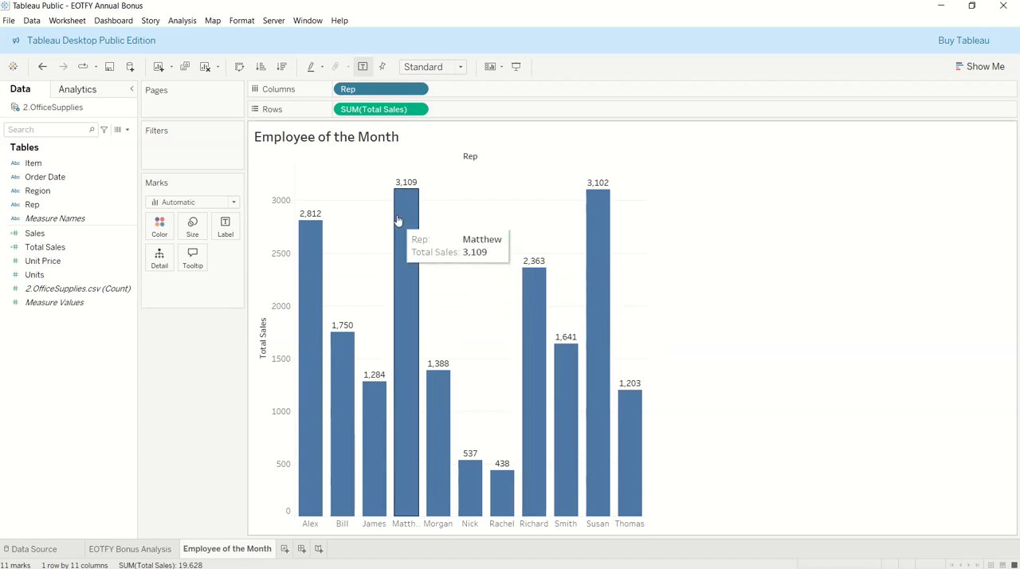
{"action": "left_click", "coordinate": [285, 68]}
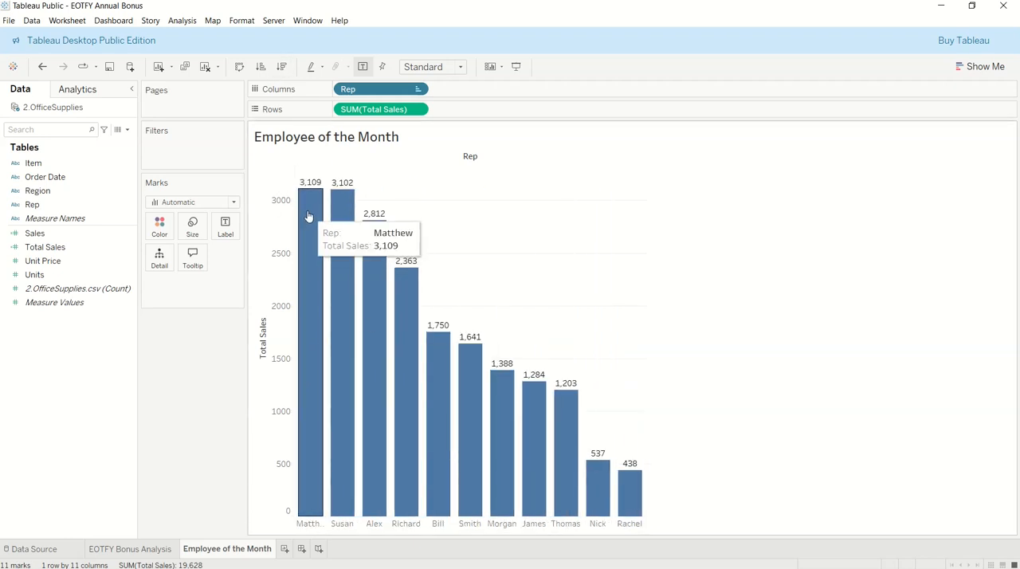